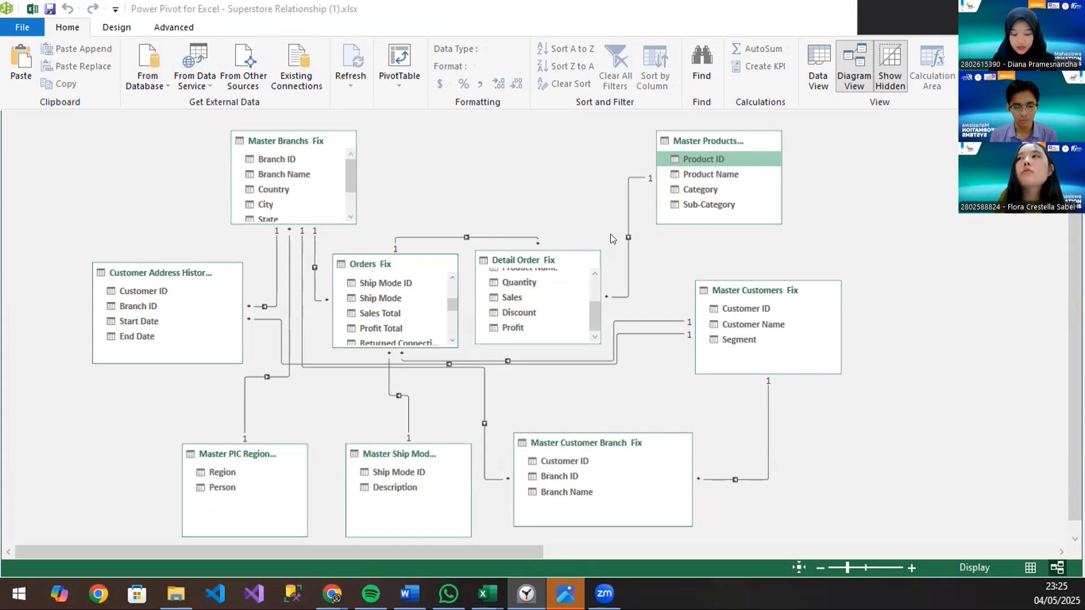
# - Examine the fields of the Orders Fix table in the relationship diagram
pyautogui.click(399, 397)
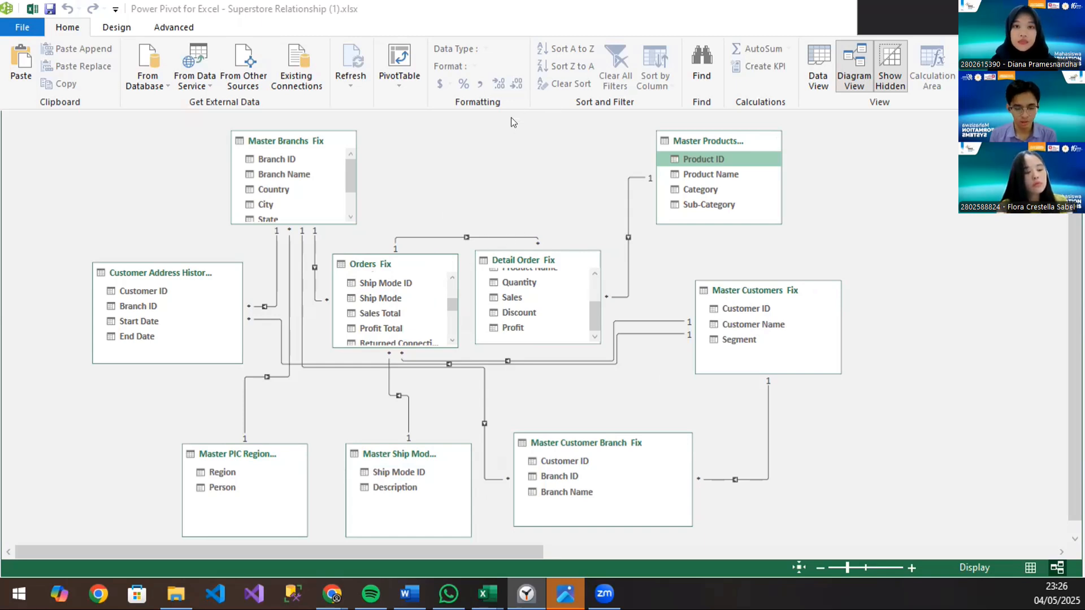
pyautogui.scroll(2, 411, 323)
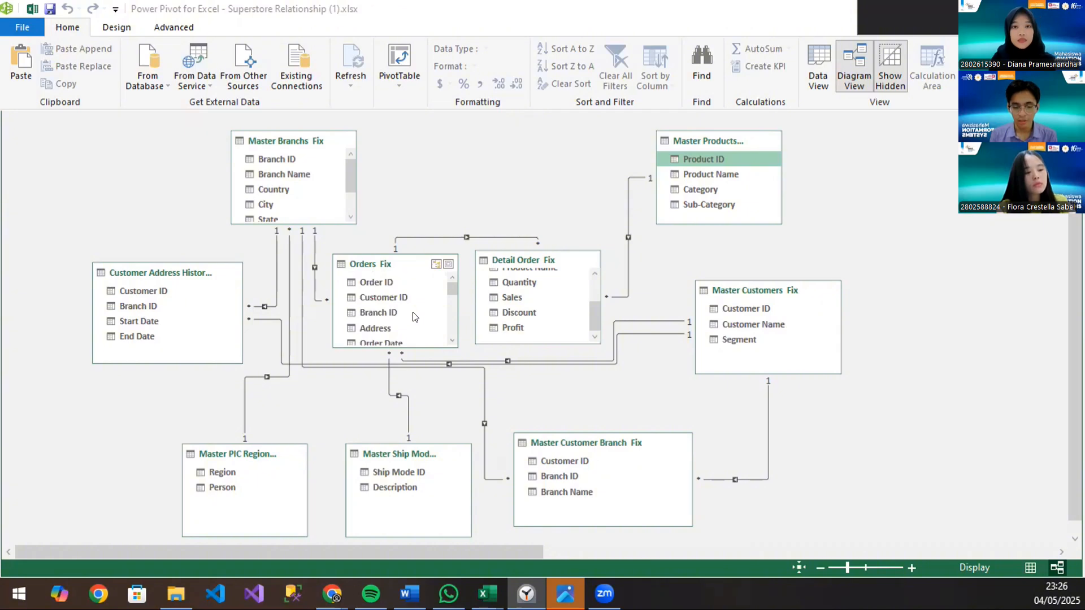
pyautogui.scroll(-5, 416, 317)
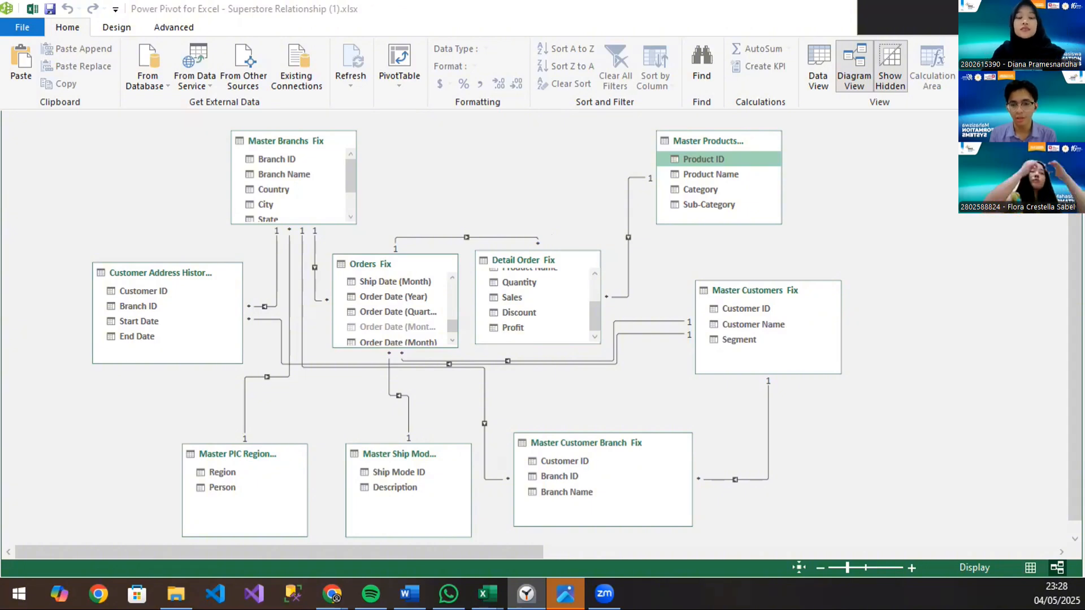
pyautogui.scroll(-1, 587, 154)
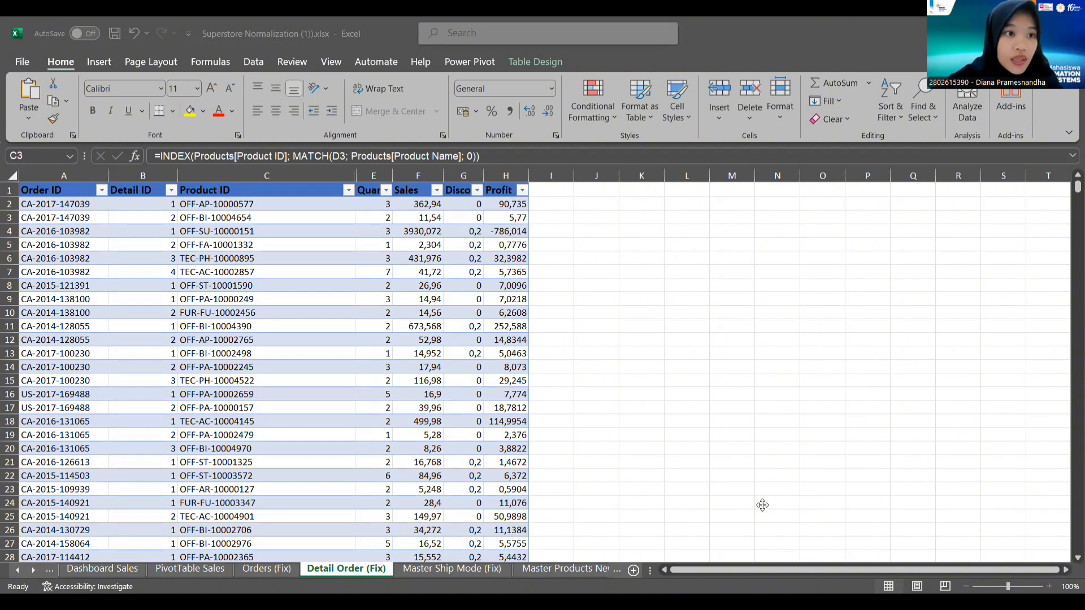
# - Insert a PivotTable from the workbook's data model on a new worksheet
pyautogui.click(100, 63)
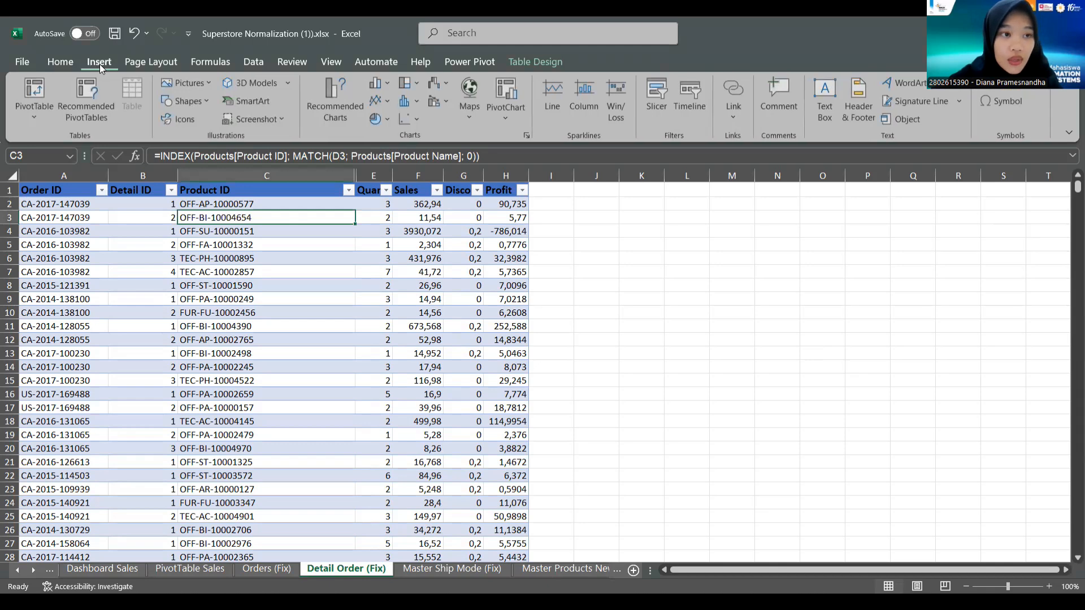
pyautogui.click(38, 115)
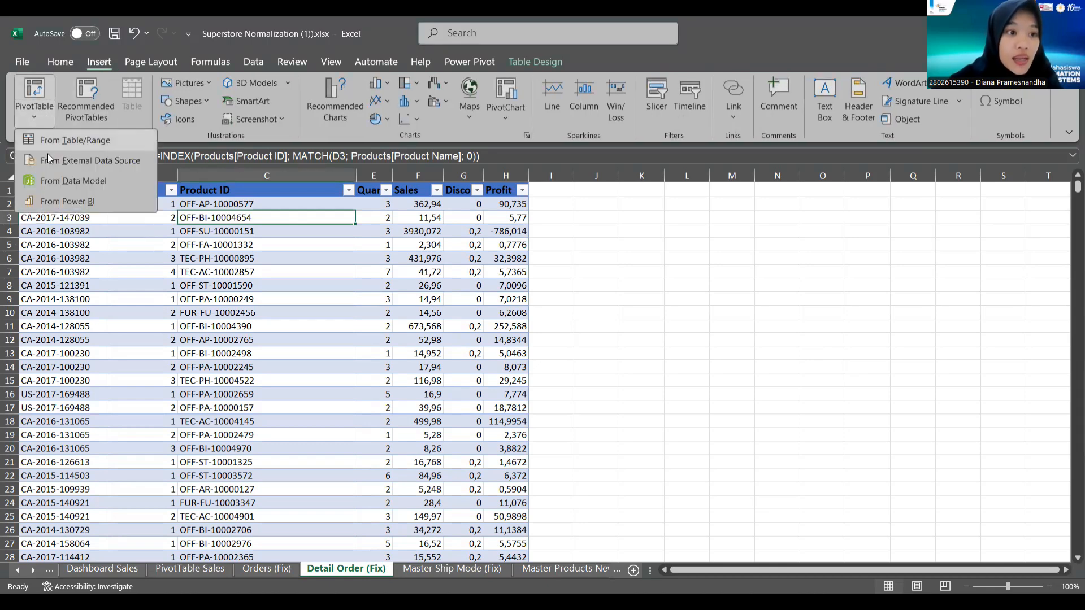
pyautogui.click(65, 181)
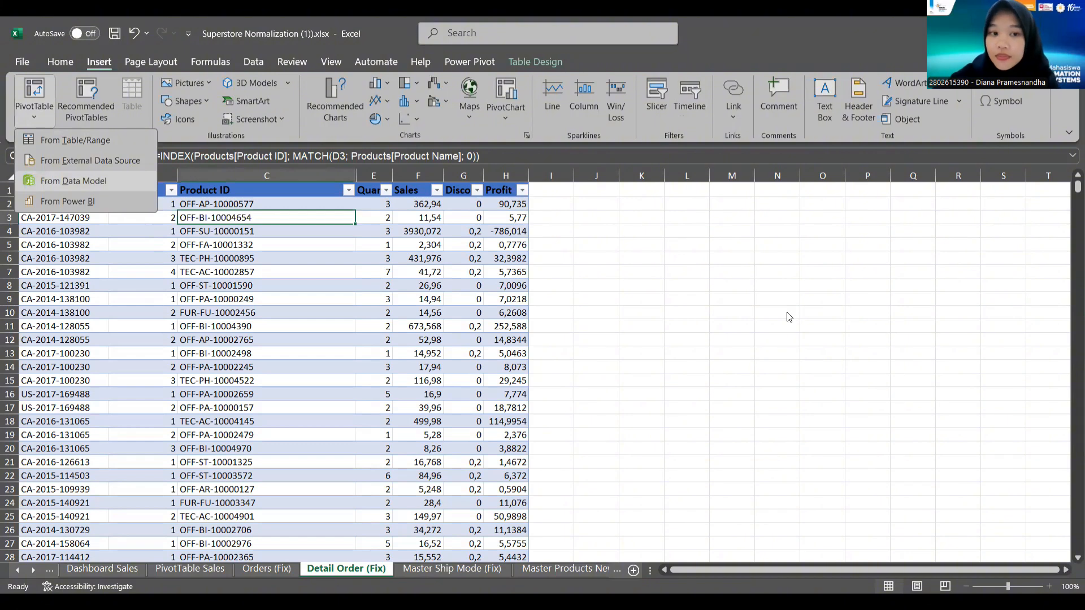
pyautogui.click(300, 346)
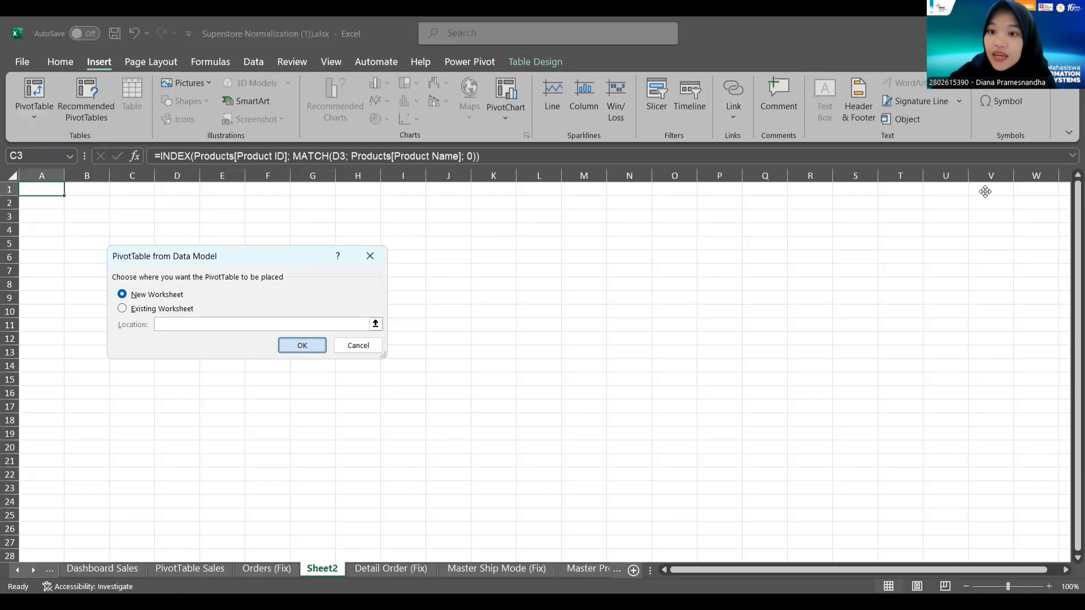
pyautogui.press('Return')
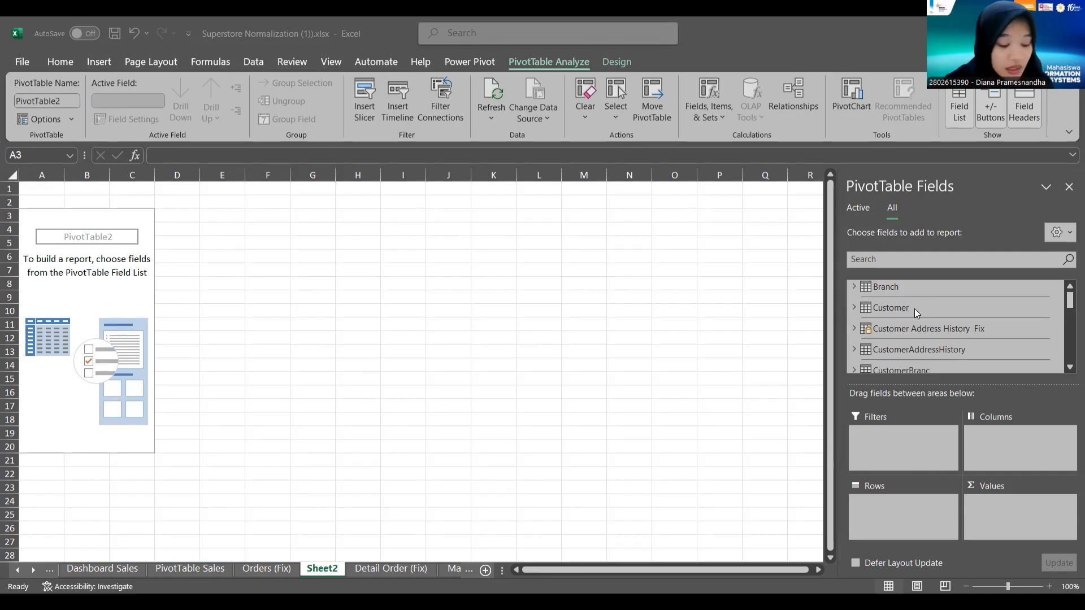
# - Add the Segment field from the Master Customers Fix table to the PivotTable's columns
pyautogui.scroll(-1, 914, 310)
pyautogui.scroll(-1, 901, 305)
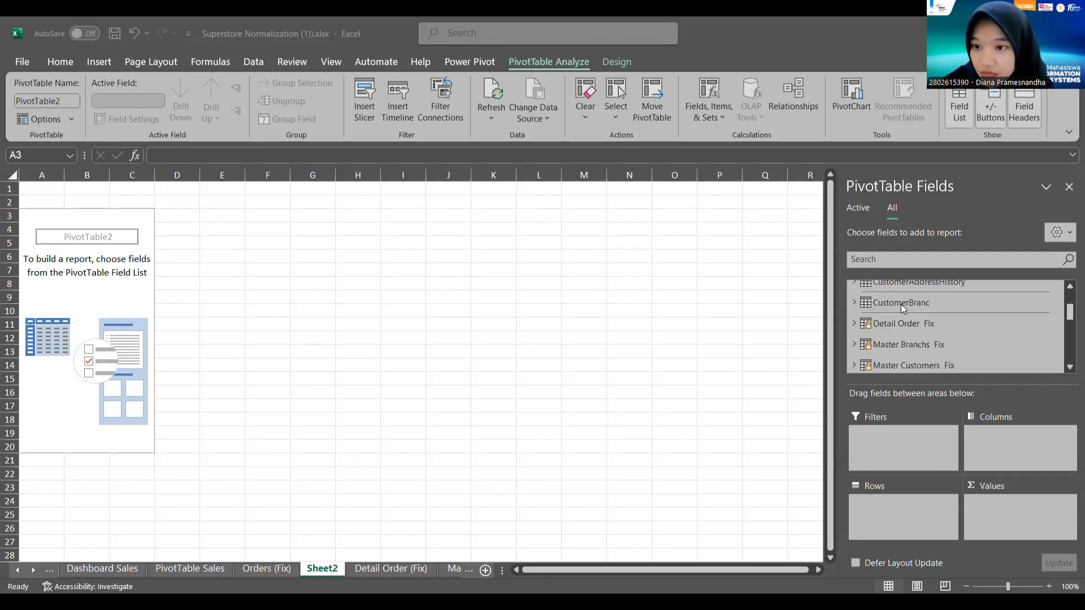
pyautogui.scroll(1, 901, 304)
pyautogui.scroll(-1, 900, 304)
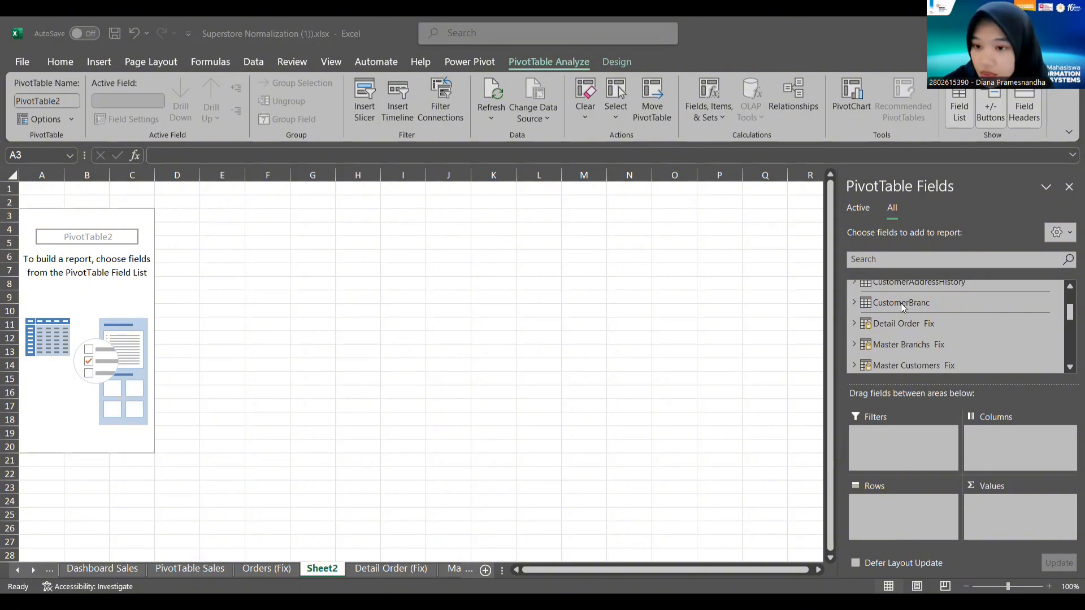
pyautogui.scroll(-1, 901, 304)
pyautogui.click(854, 331)
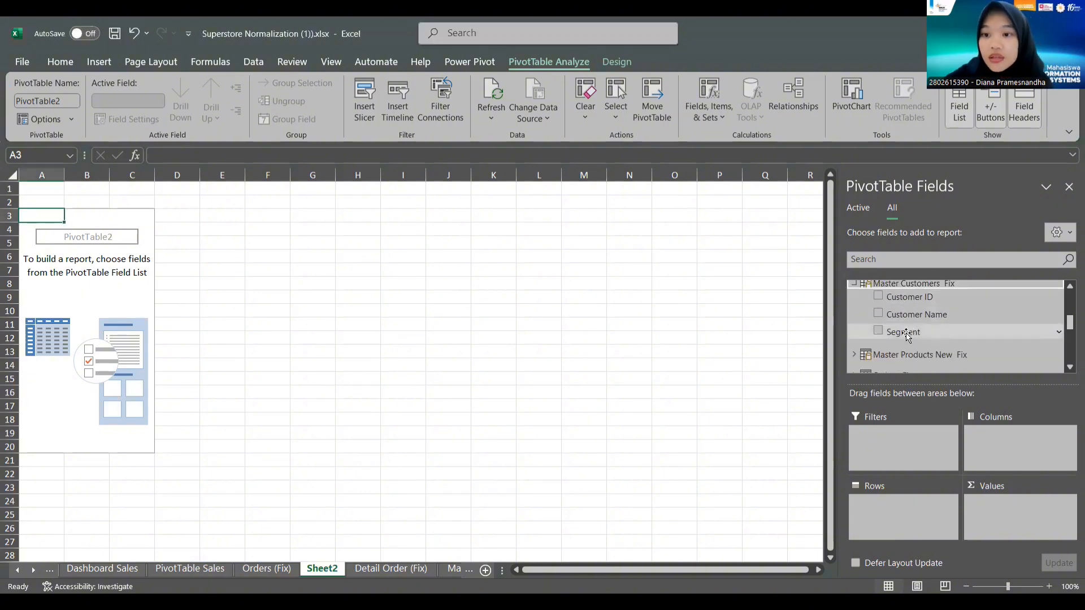
pyautogui.moveTo(908, 336); pyautogui.dragTo(1023, 423)
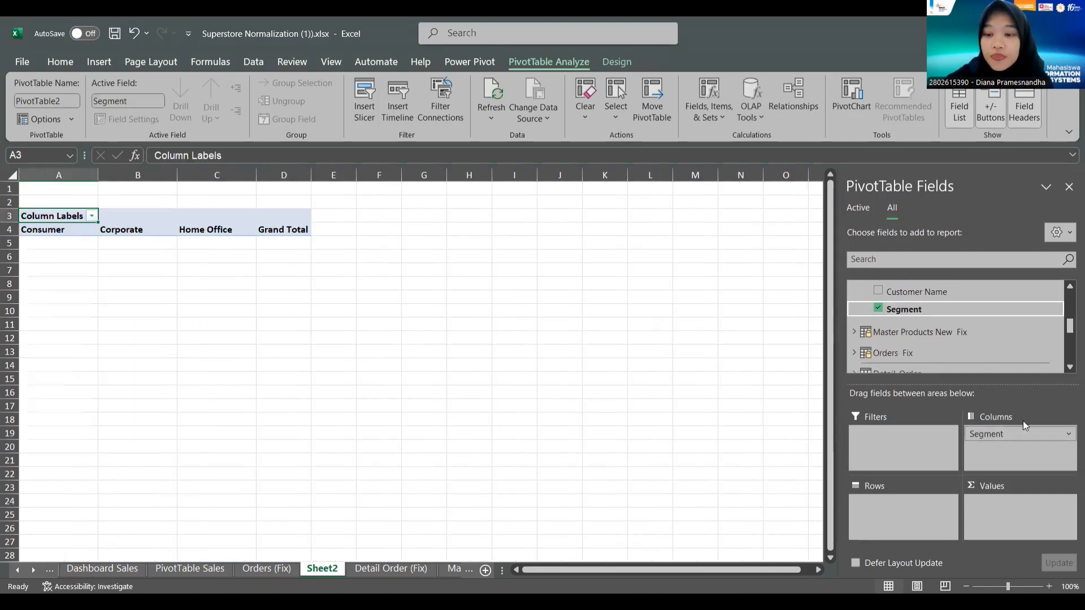
# - Add Region and, beneath it, State from the Master Branchs Fix table as PivotTable rows
pyautogui.scroll(2, 929, 308)
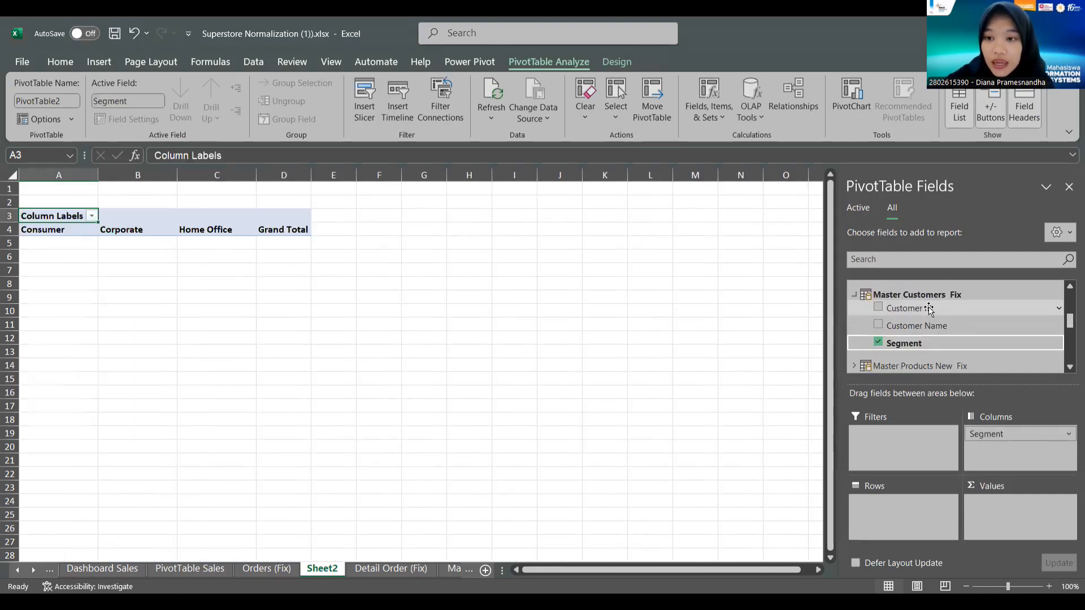
pyautogui.scroll(2, 930, 308)
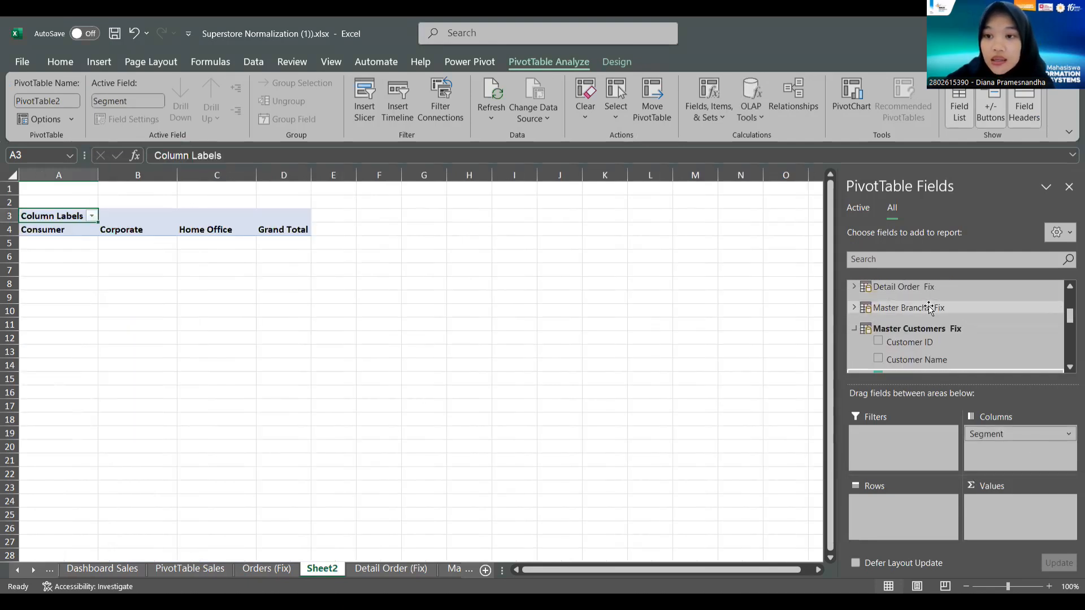
pyautogui.click(858, 329)
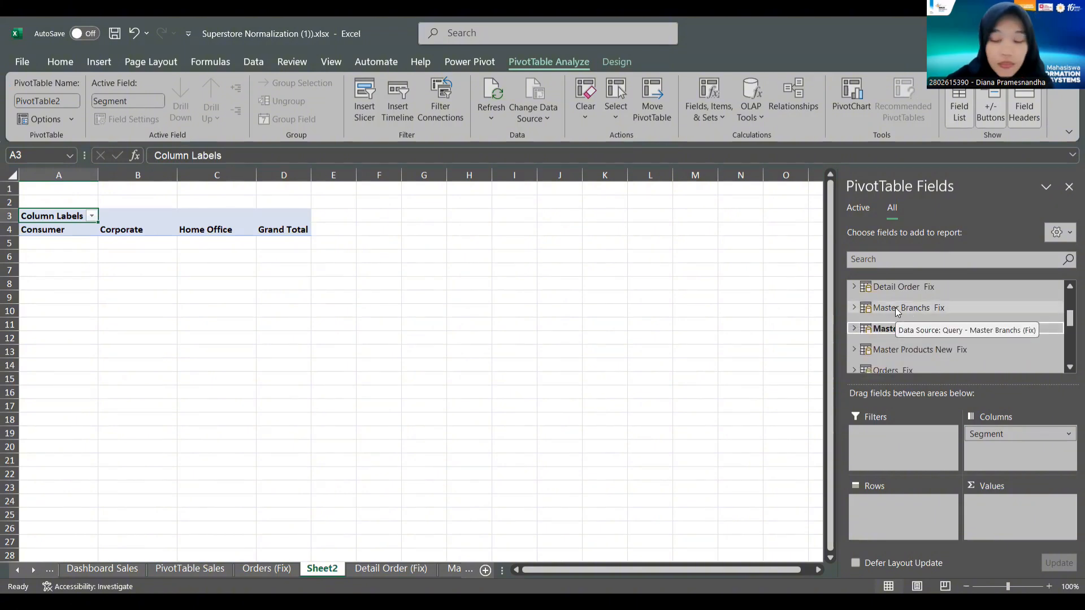
pyautogui.click(862, 308)
pyautogui.scroll(-4, 929, 316)
pyautogui.scroll(1, 929, 315)
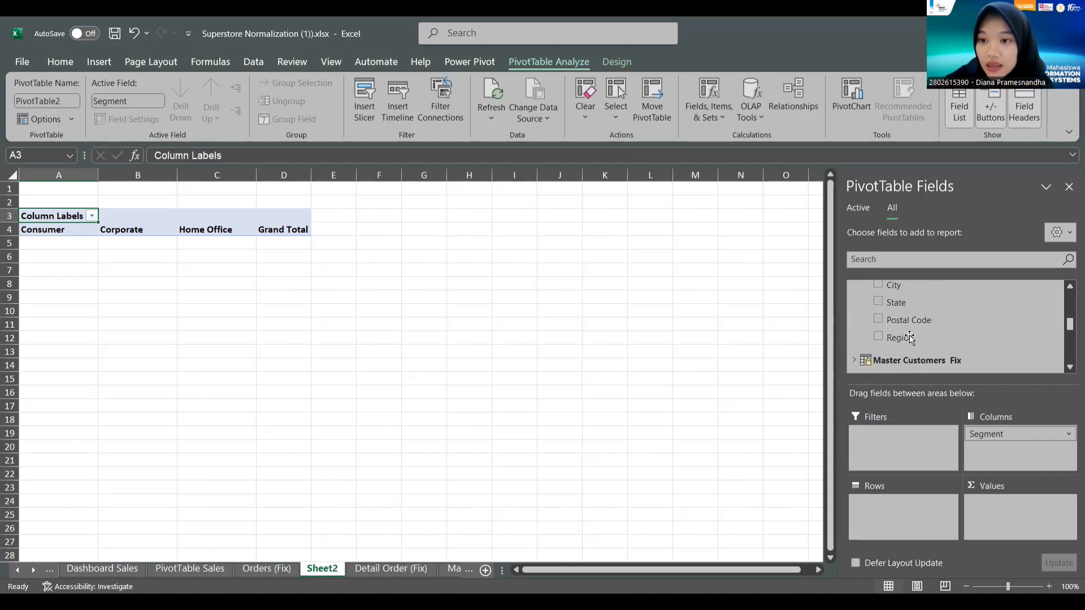
pyautogui.moveTo(906, 339); pyautogui.dragTo(904, 506)
pyautogui.scroll(1, 955, 339)
pyautogui.click(901, 331)
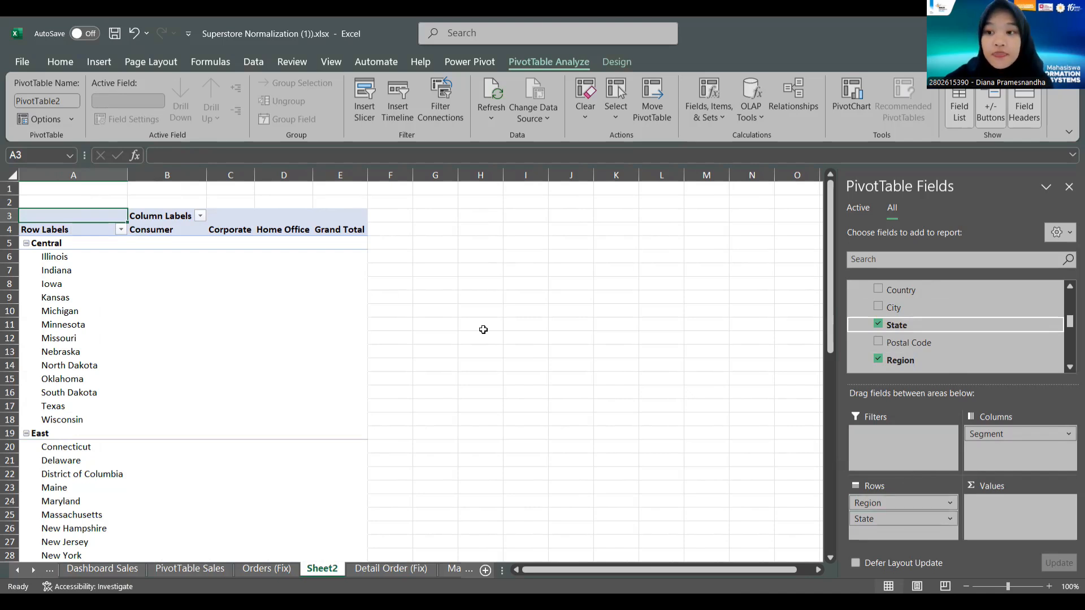
# - Add Customer ID from the Orders Fix table to the PivotTable's values as a count
pyautogui.scroll(2, 879, 314)
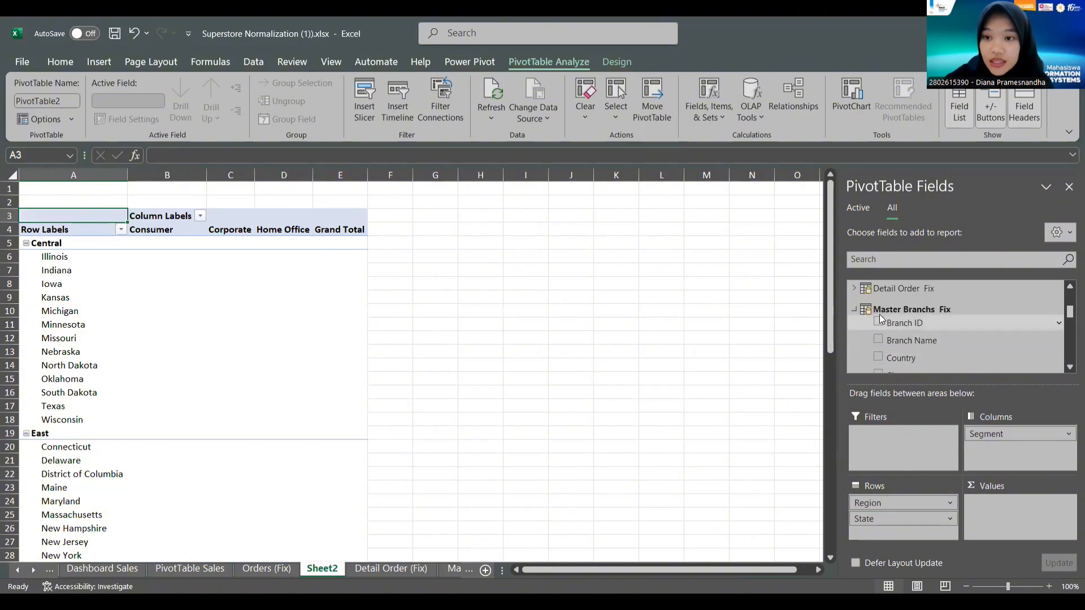
pyautogui.click(854, 310)
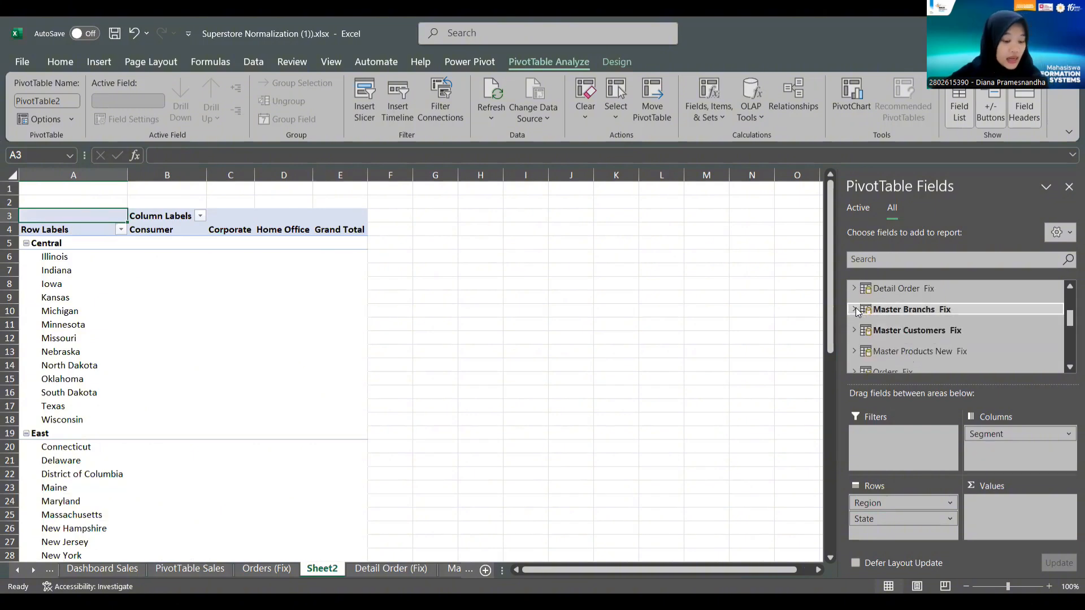
pyautogui.scroll(-1, 884, 331)
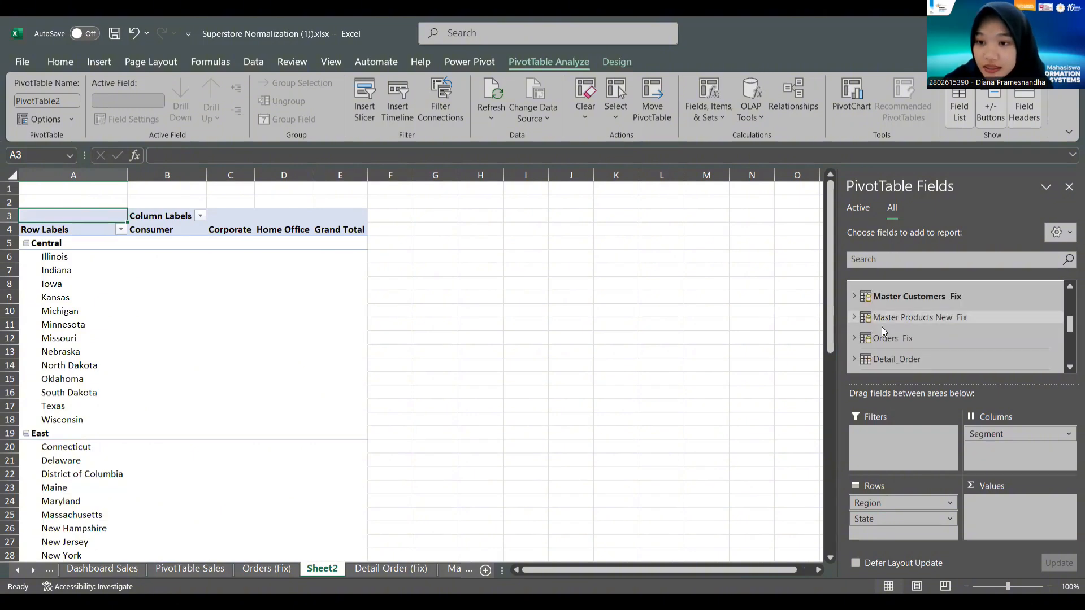
pyautogui.click(885, 338)
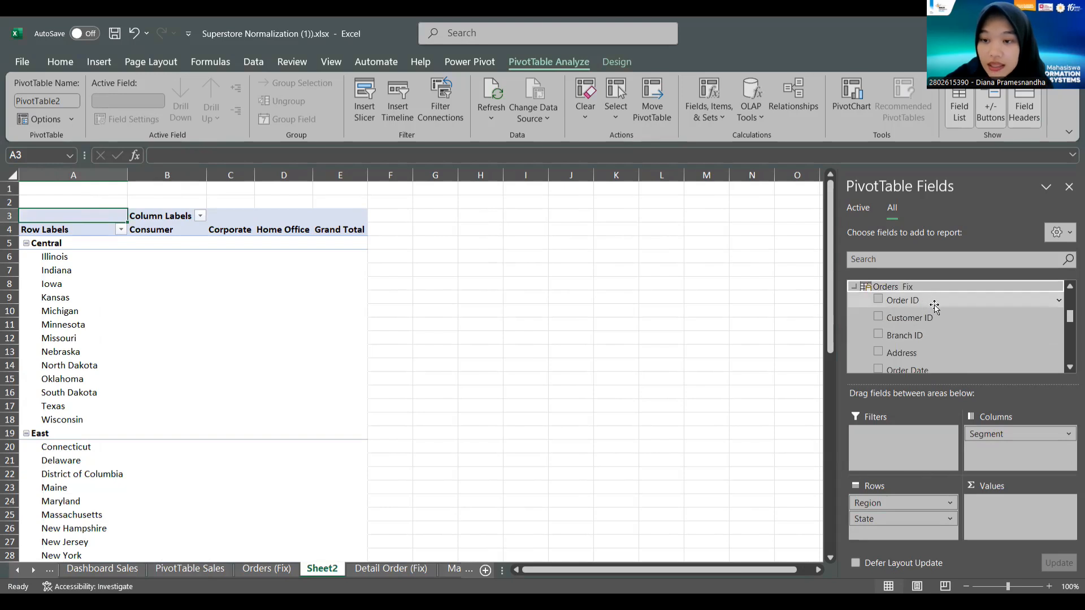
pyautogui.moveTo(932, 320); pyautogui.dragTo(1032, 479)
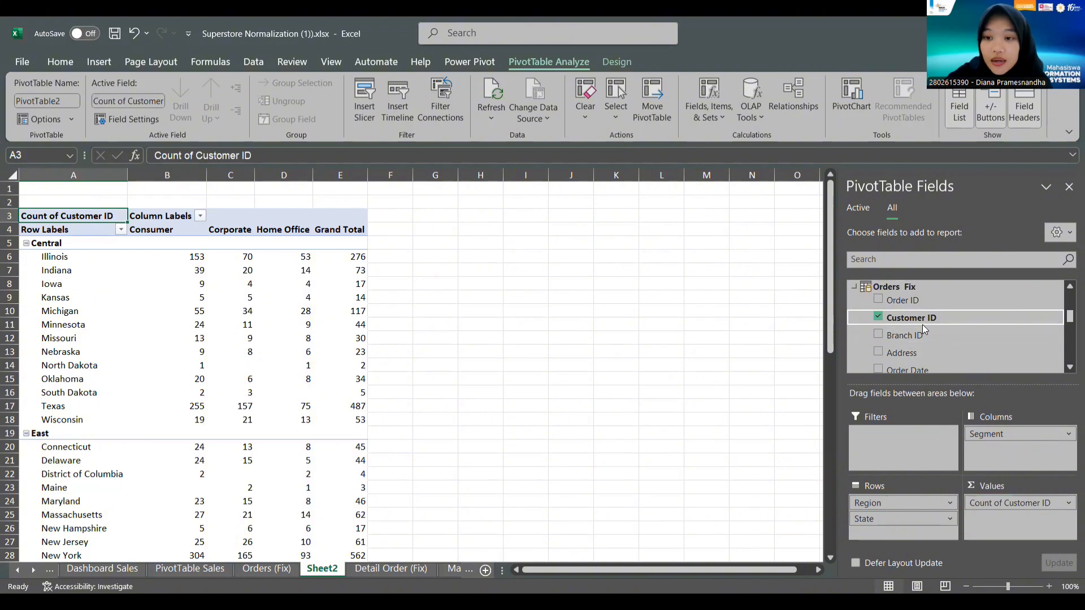
# - Add Order Date (Year) from the Orders Fix table as the PivotTable's report filter
pyautogui.scroll(-1, 922, 325)
pyautogui.scroll(-5, 924, 324)
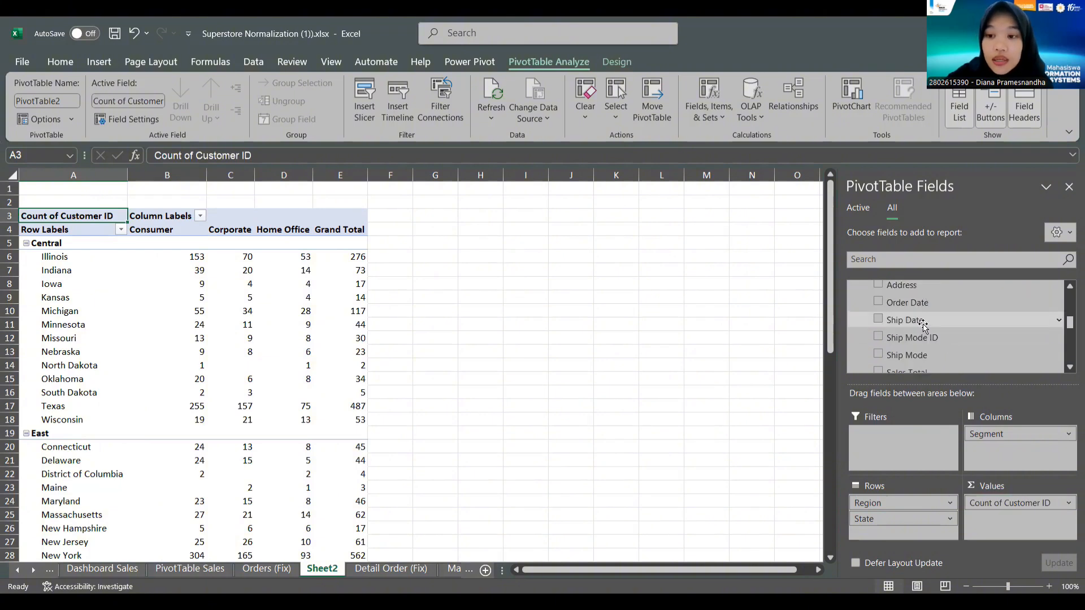
pyautogui.scroll(-1, 931, 322)
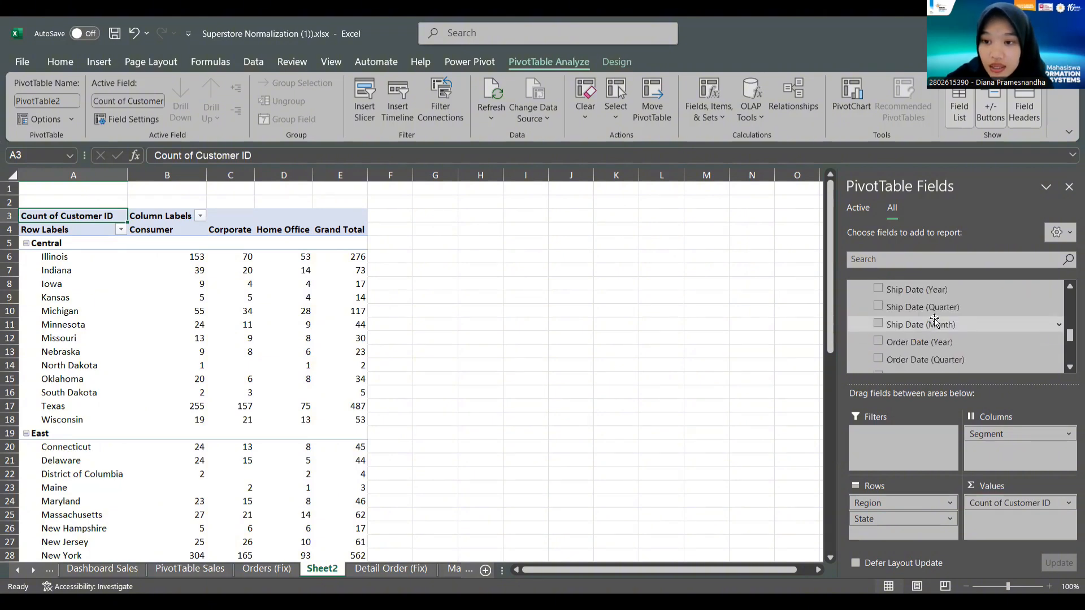
pyautogui.scroll(-1, 934, 320)
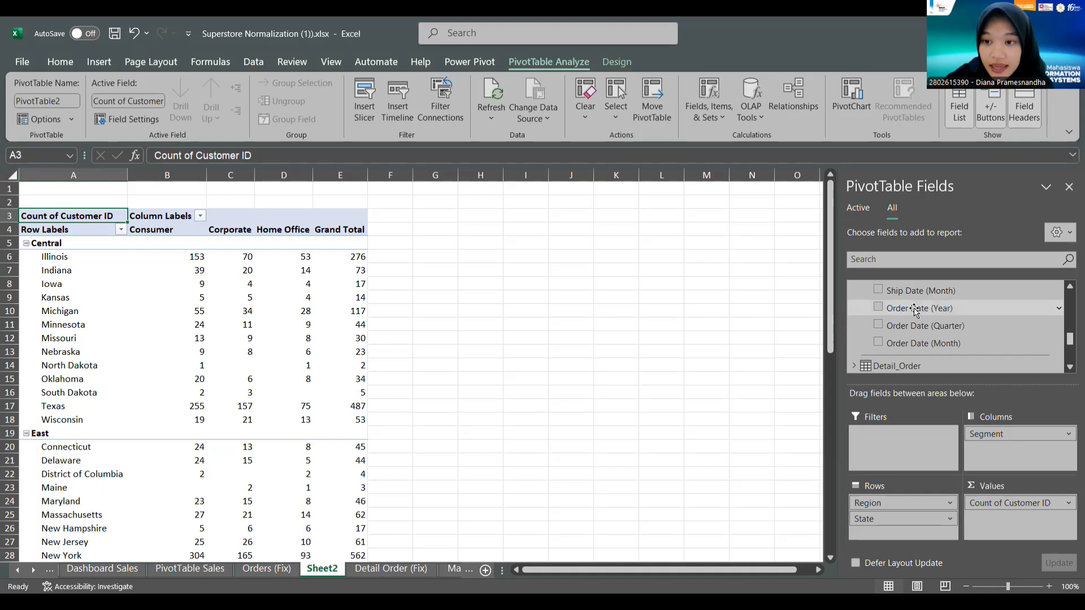
pyautogui.moveTo(938, 309); pyautogui.dragTo(902, 442)
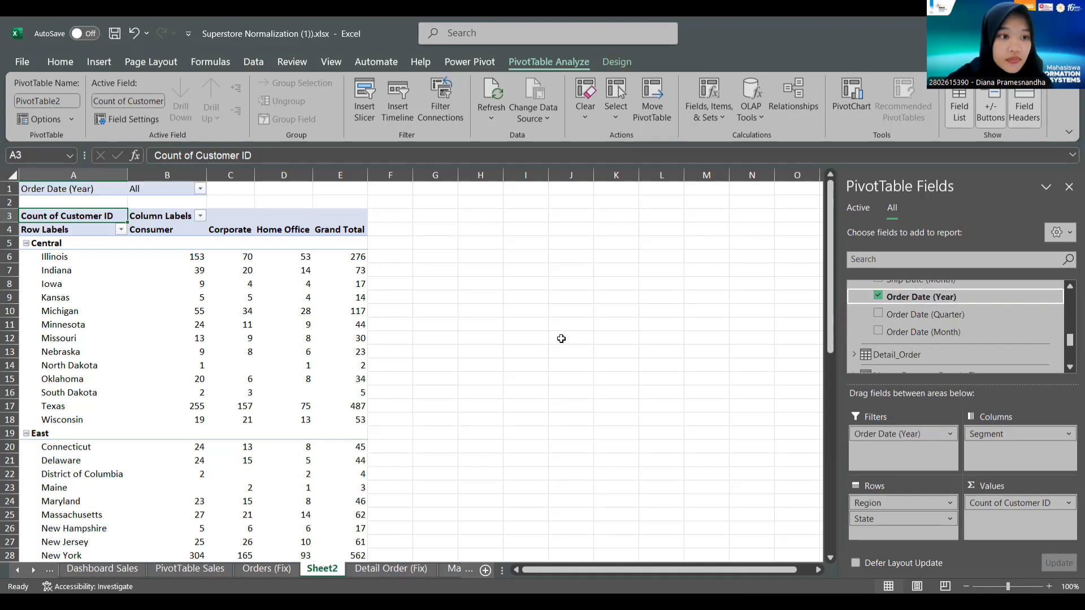
# - Collapse the Central, East, South and West regions in the PivotTable to hide their states
pyautogui.click(27, 243)
pyautogui.click(26, 257)
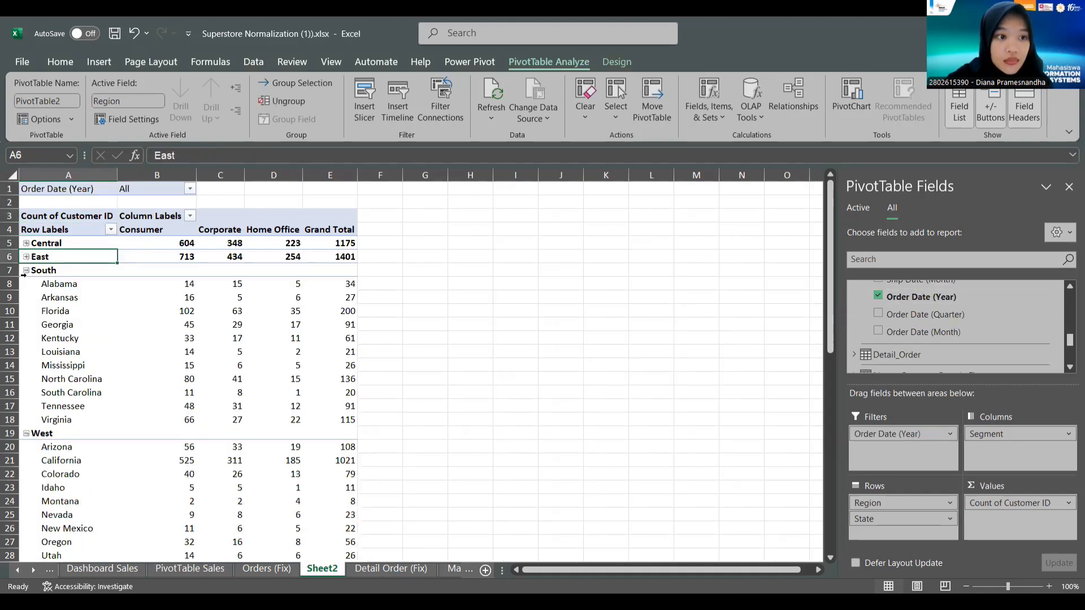
pyautogui.click(26, 270)
pyautogui.click(26, 284)
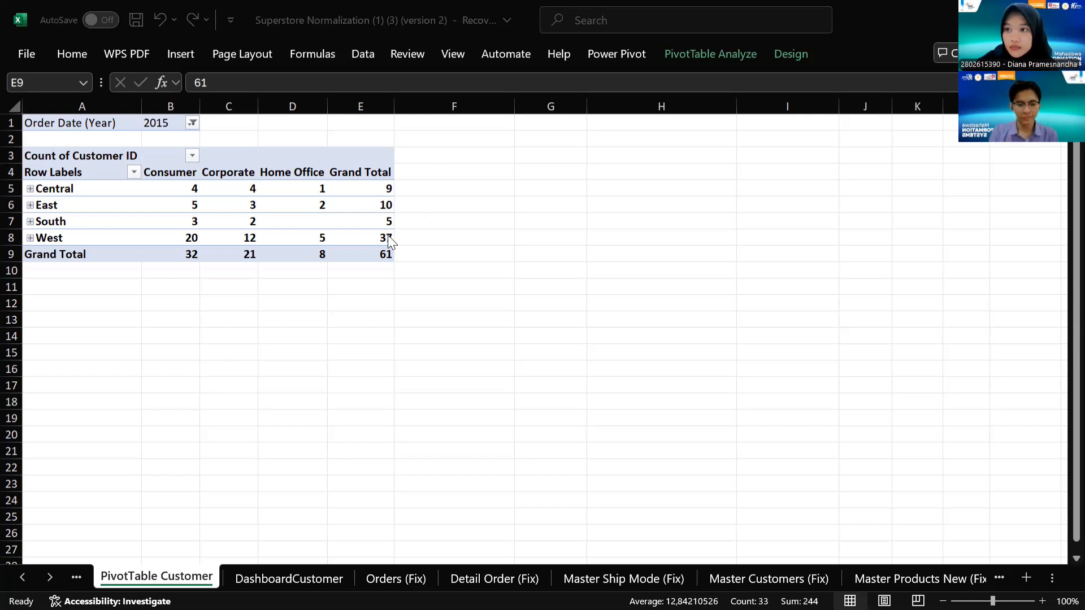
# - Insert a Clustered Column PivotChart from the customer count PivotTable on the PivotTable Customer sheet
pyautogui.click(209, 131)
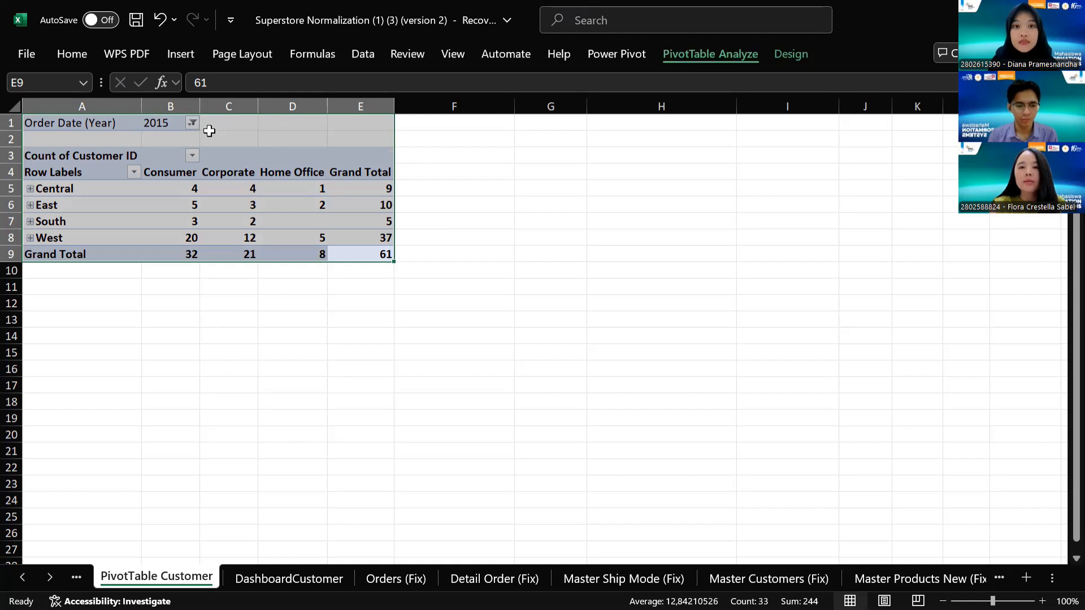
pyautogui.hotkey('ctrl', 'F1')
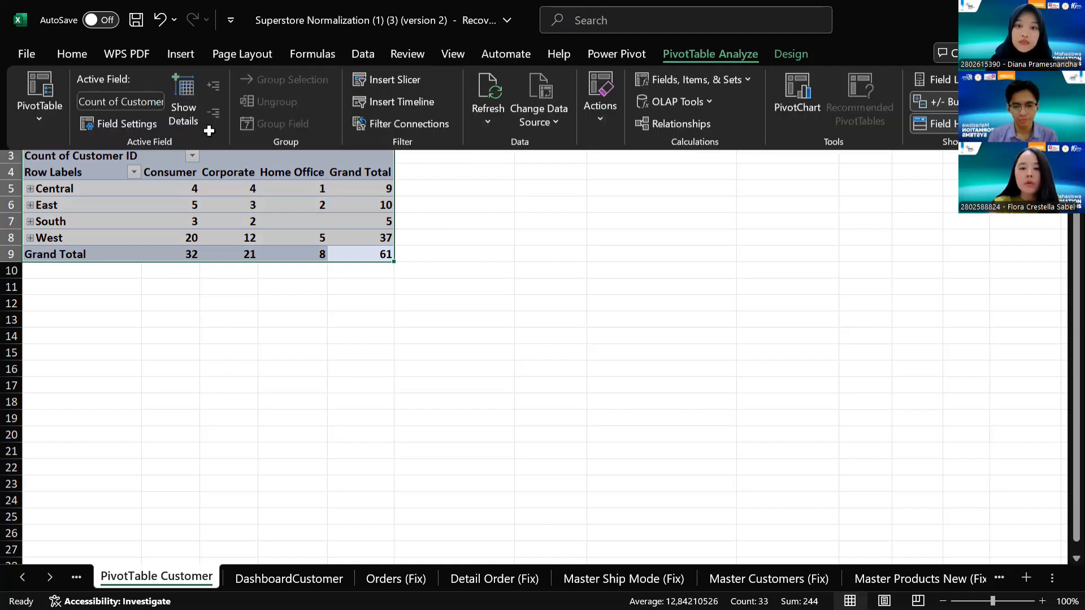
pyautogui.click(802, 101)
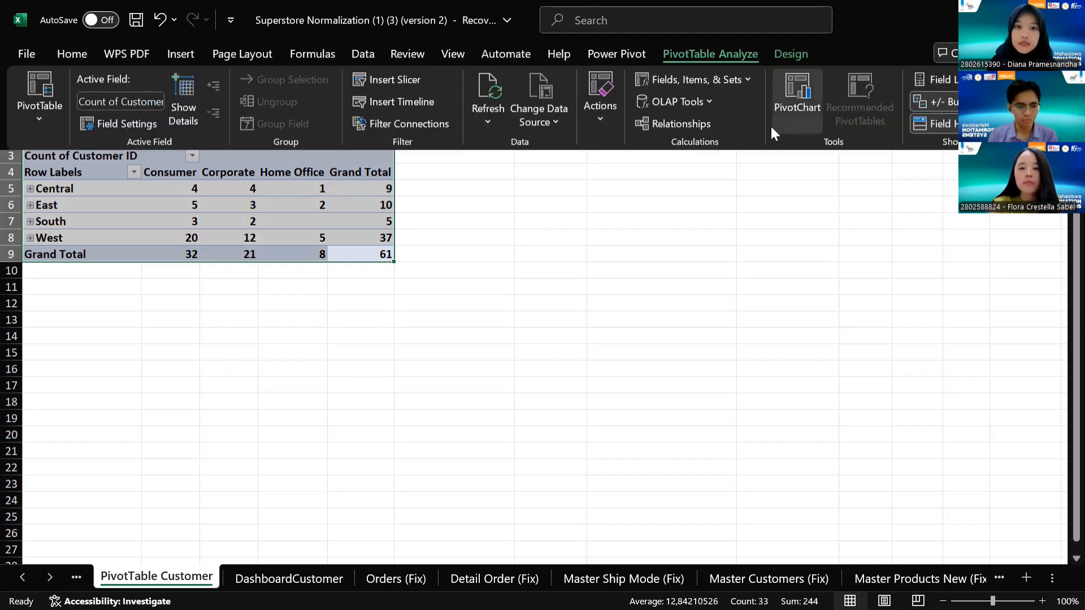
pyautogui.click(787, 97)
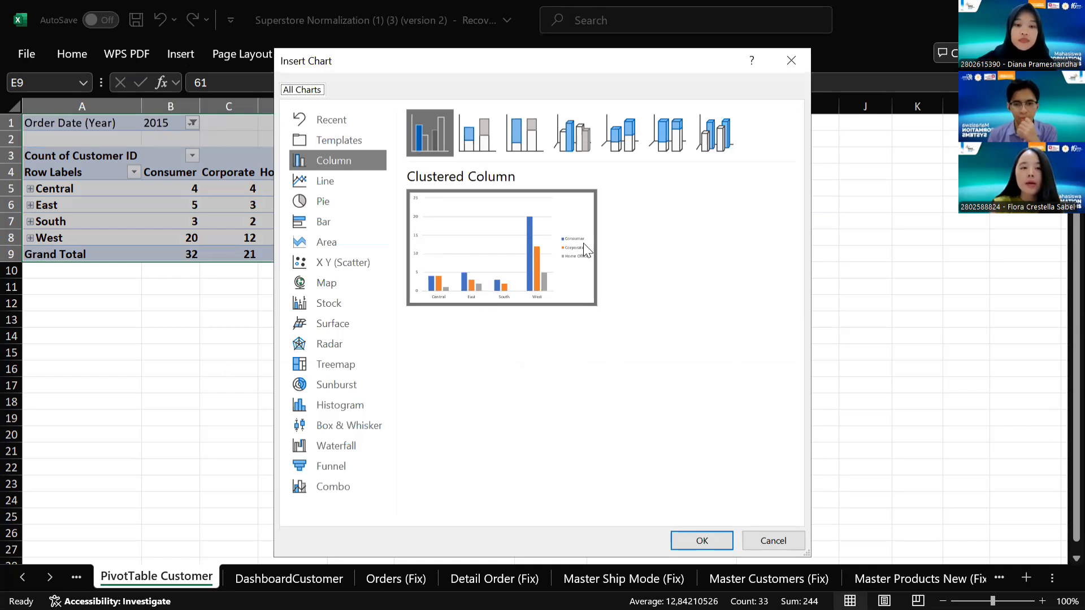
pyautogui.moveTo(583, 243)
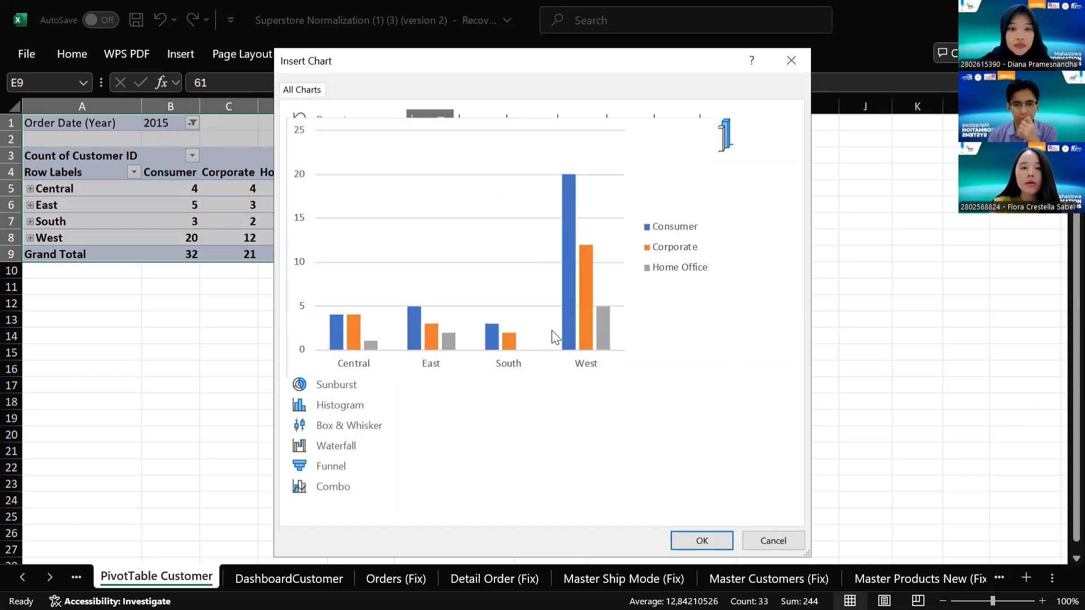
pyautogui.click(677, 541)
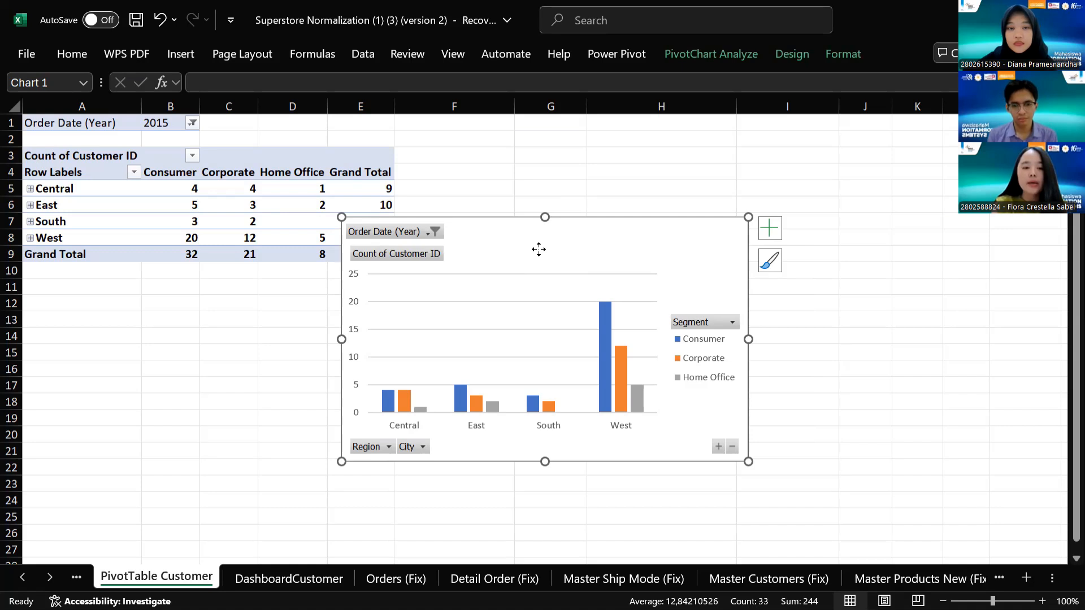
# - Move the customer count PivotChart to the DashboardCustomer sheet and position it with its upper-left corner around cell B2
pyautogui.rightClick(542, 311)
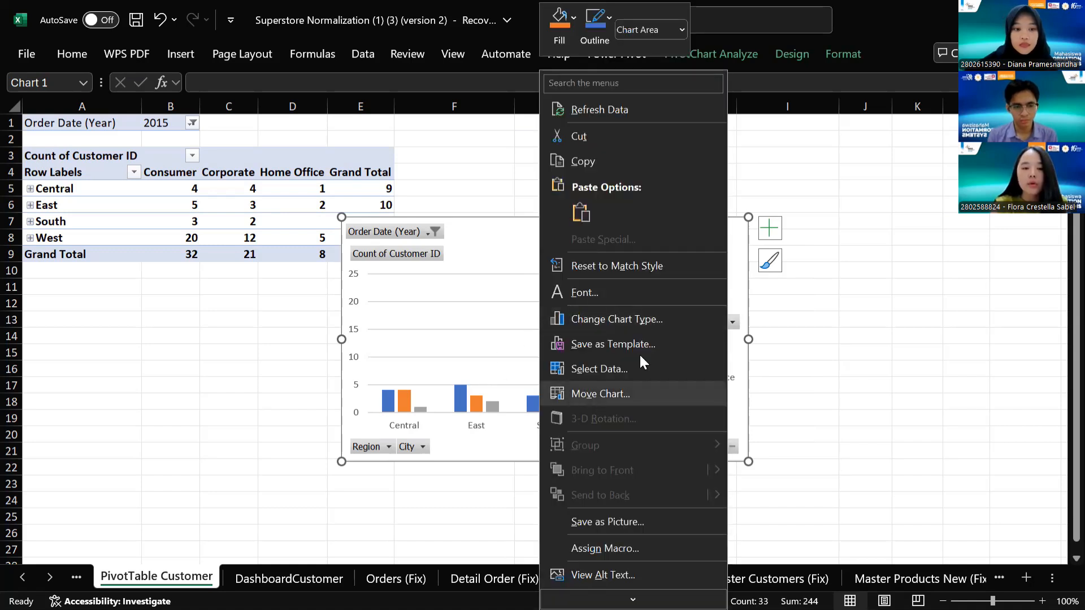
pyautogui.click(617, 392)
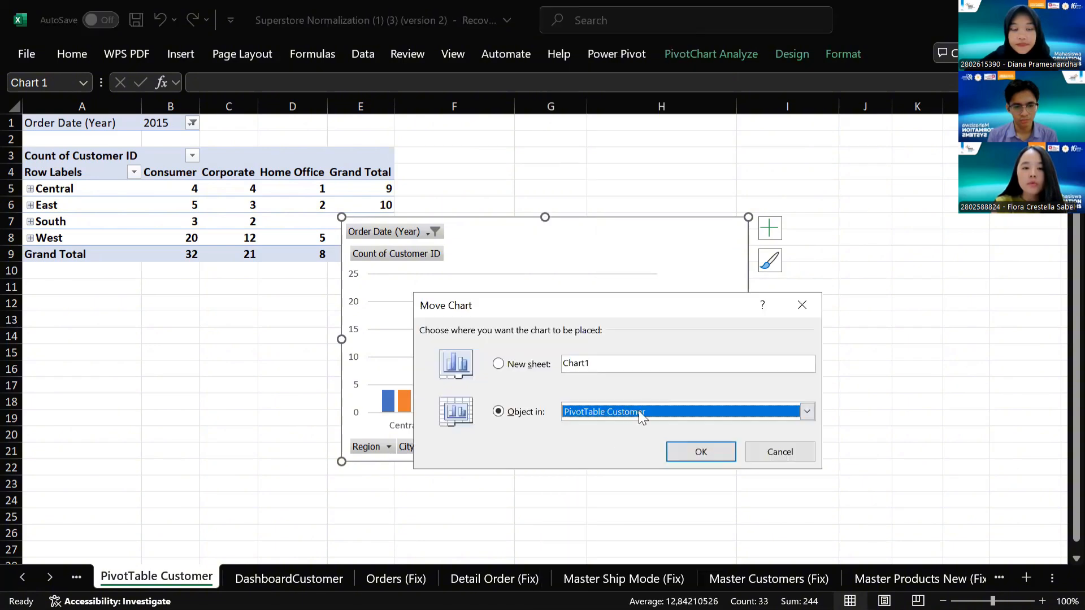
pyautogui.click(647, 408)
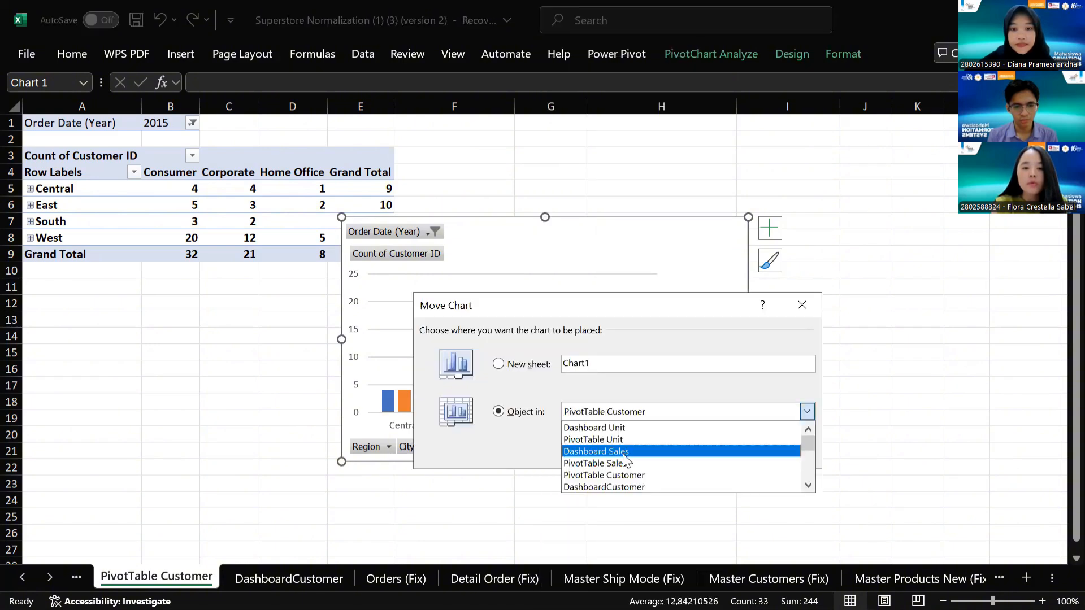
pyautogui.click(620, 485)
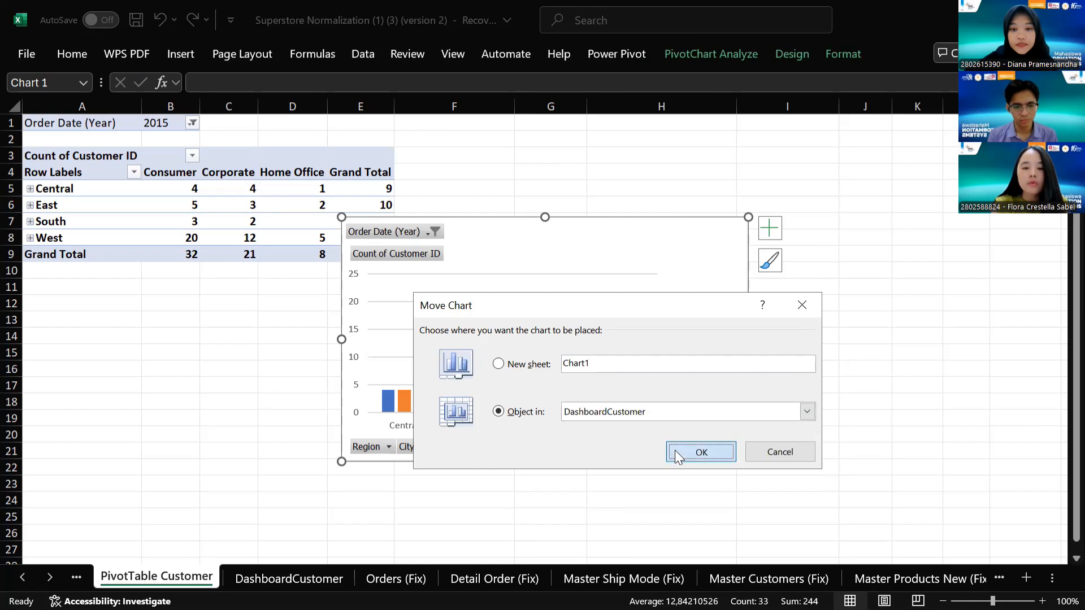
pyautogui.click(675, 449)
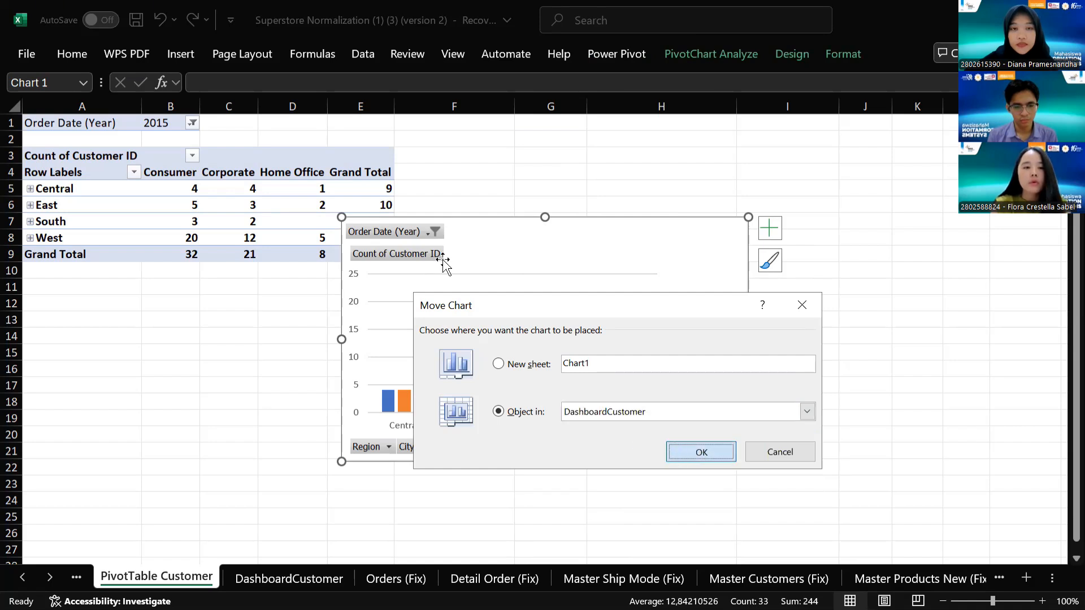
pyautogui.moveTo(471, 265); pyautogui.dragTo(207, 183)
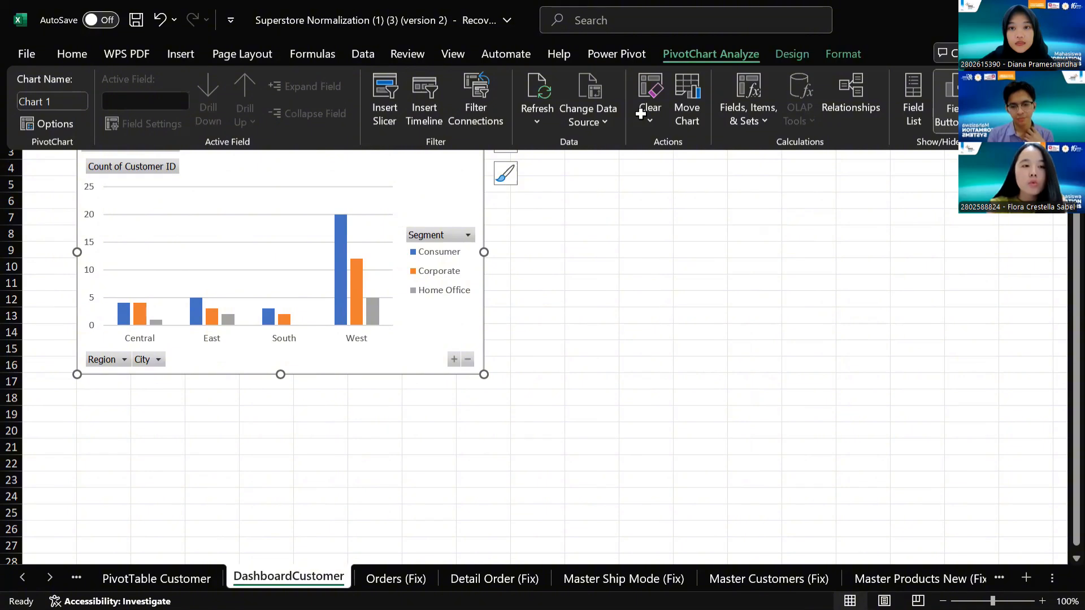
# - Insert a Returned Connection slicer for the PivotChart on the DashboardCustomer sheet
pyautogui.click(384, 88)
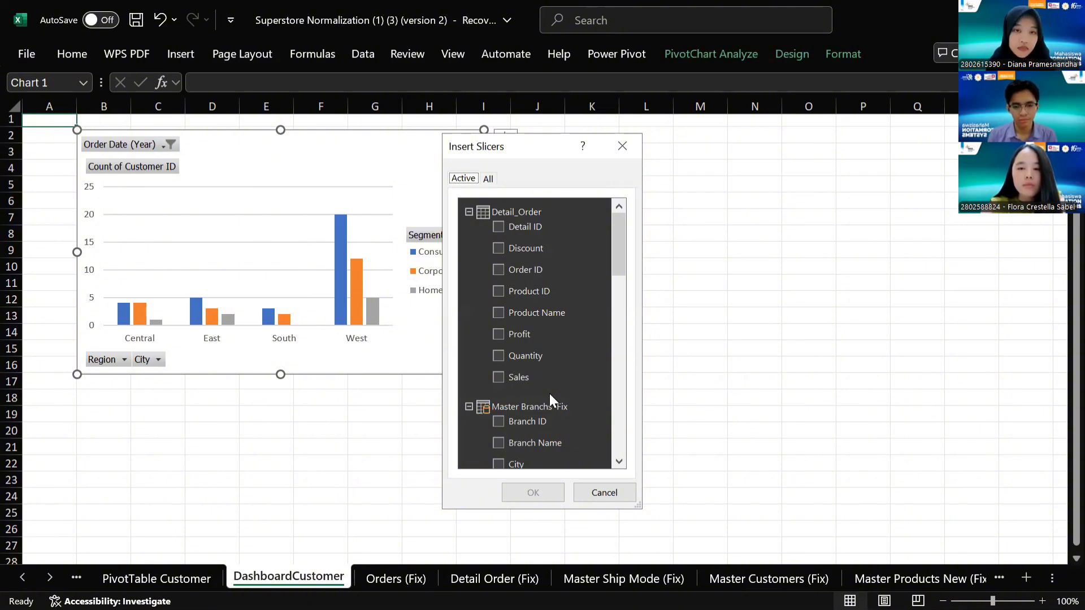
pyautogui.scroll(-12, 544, 380)
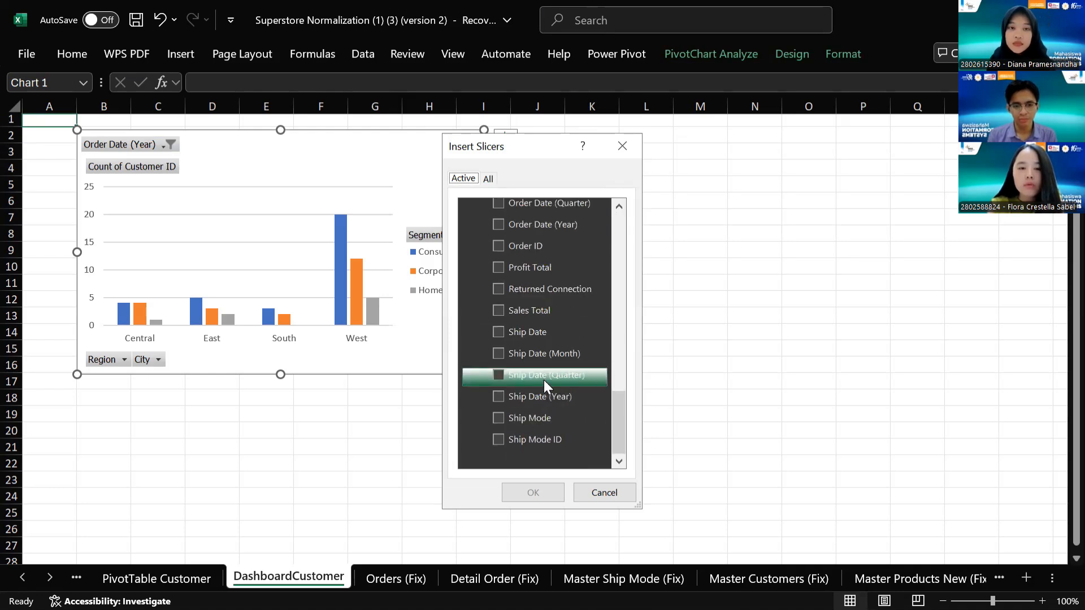
pyautogui.click(499, 287)
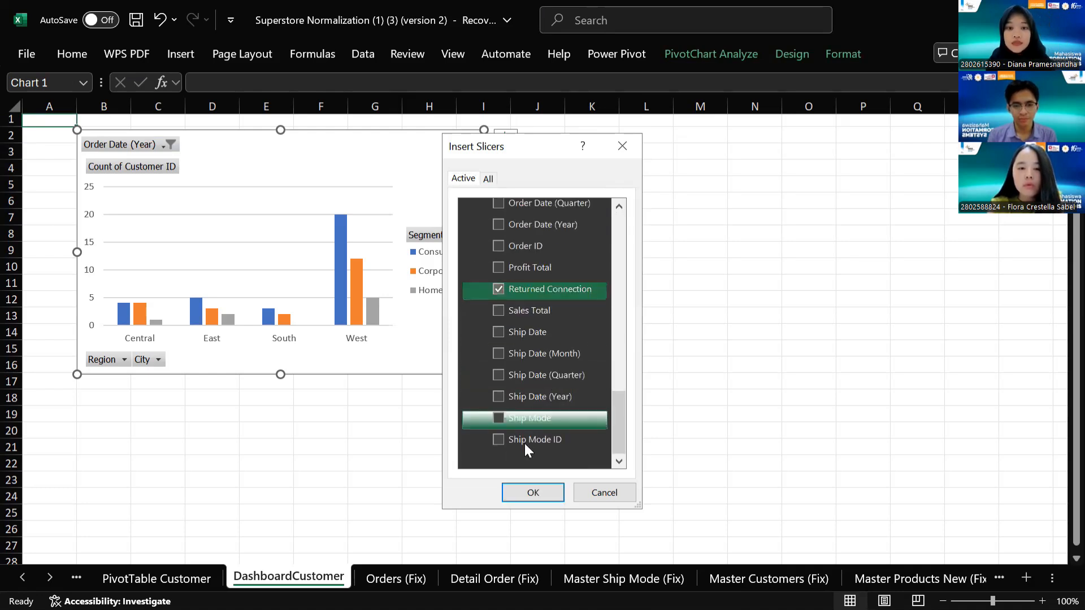
pyautogui.click(520, 494)
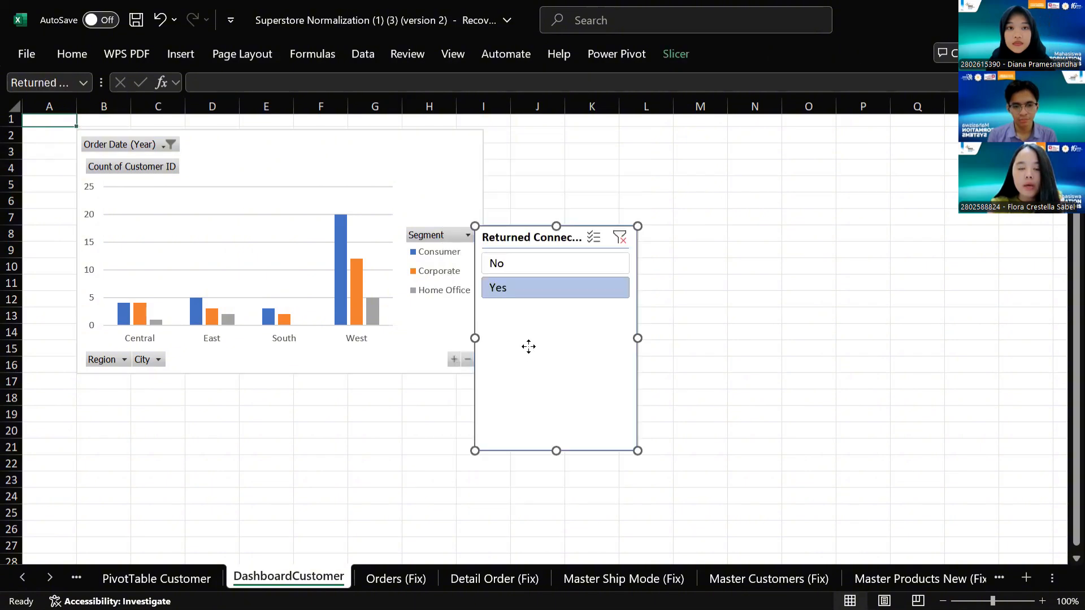
# - Place the Returned Connection slicer just right of the chart and shorten it to about 2.45 cm high
pyautogui.moveTo(527, 347); pyautogui.dragTo(547, 258)
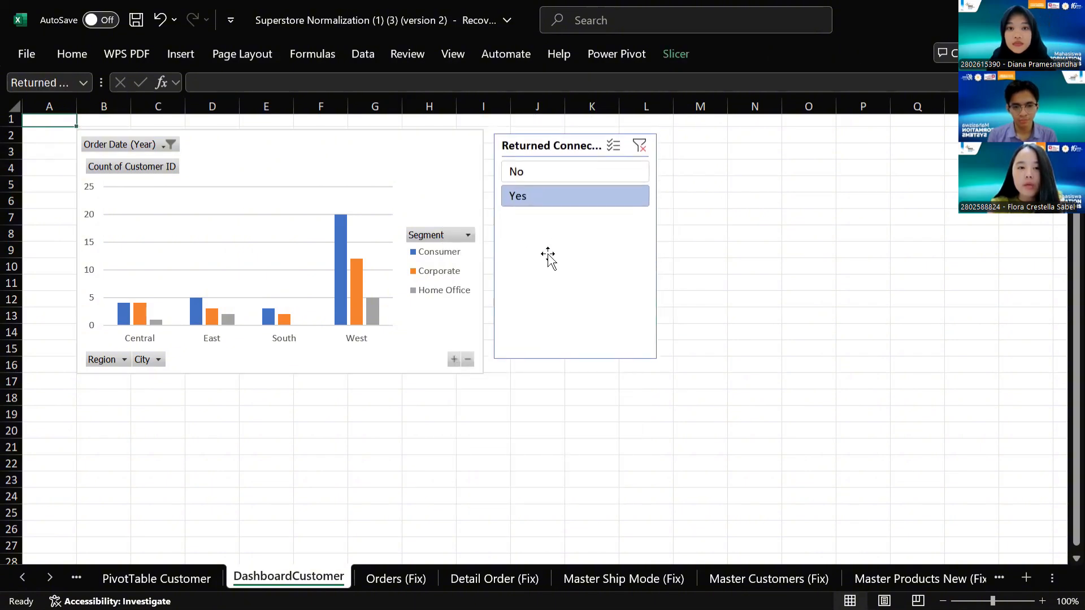
pyautogui.moveTo(572, 355); pyautogui.dragTo(574, 213)
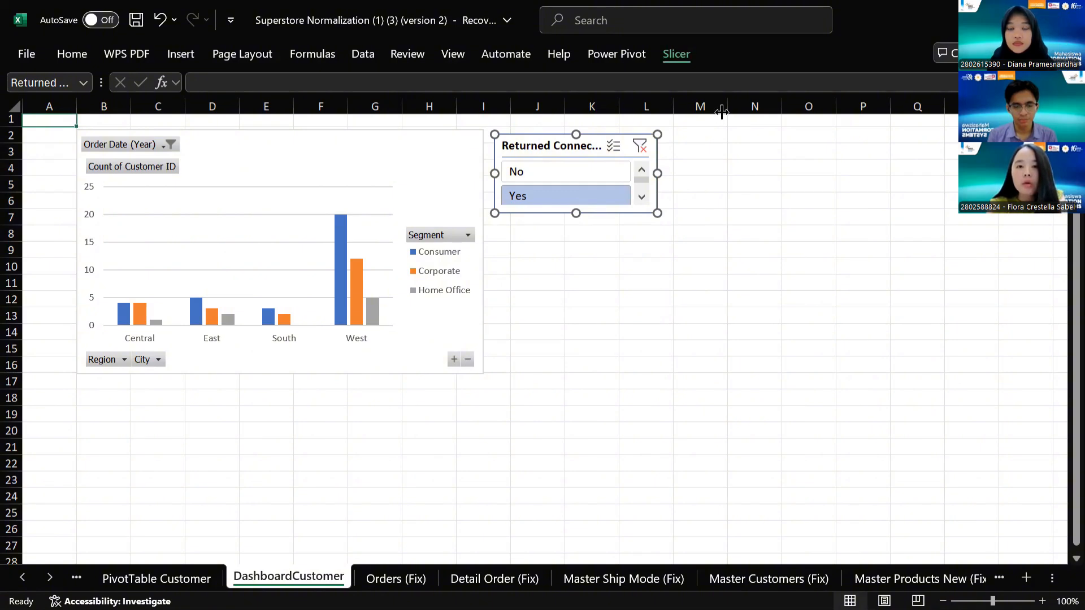
pyautogui.click(676, 53)
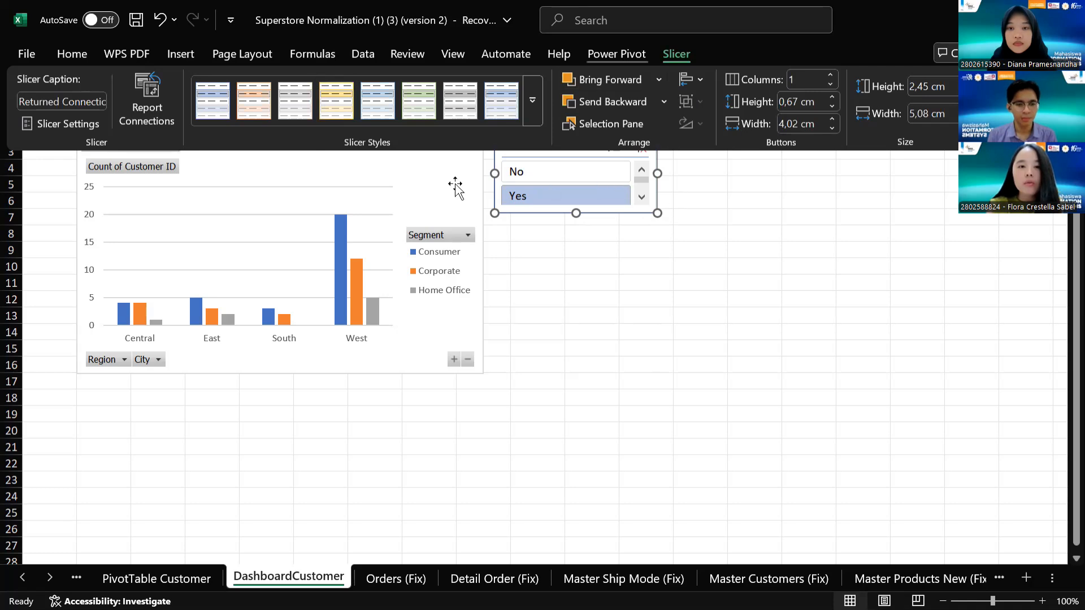
# - Insert Returned Connection, City and State slicers for the PivotChart in one go
pyautogui.click(450, 165)
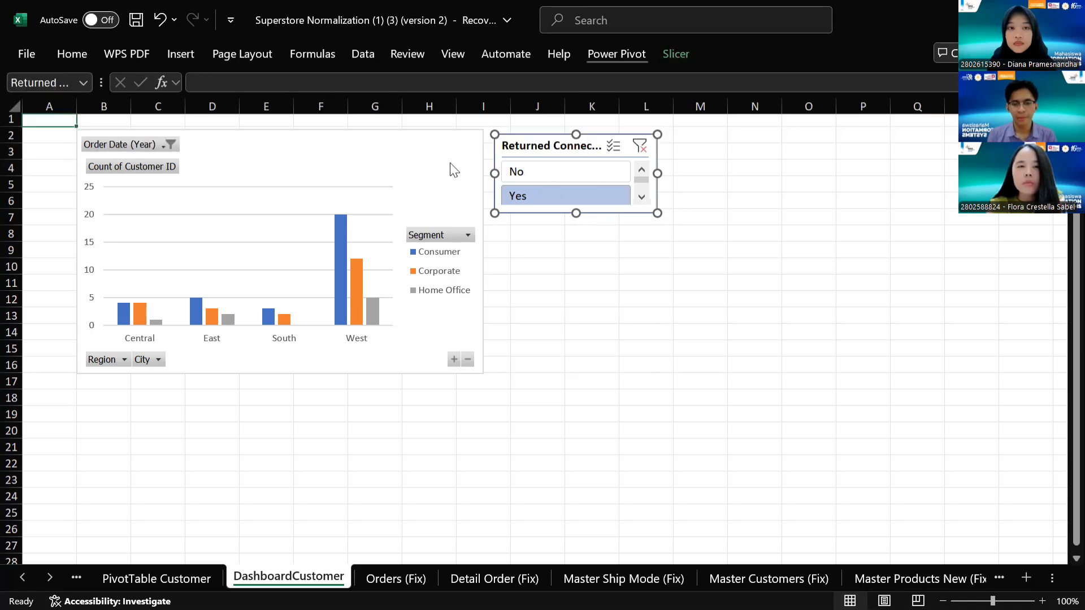
pyautogui.click(449, 163)
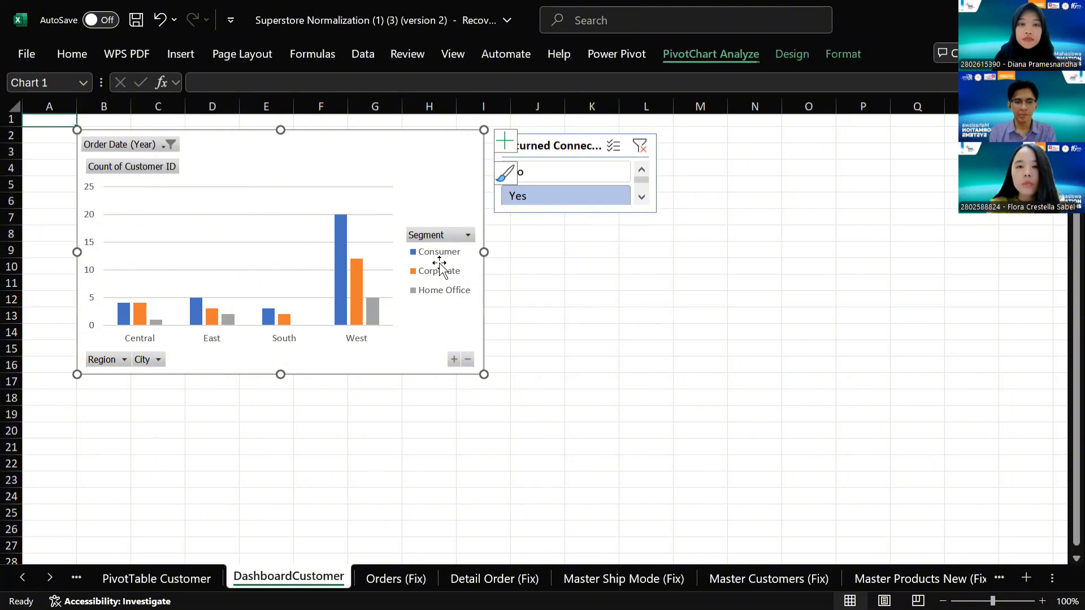
pyautogui.click(494, 259)
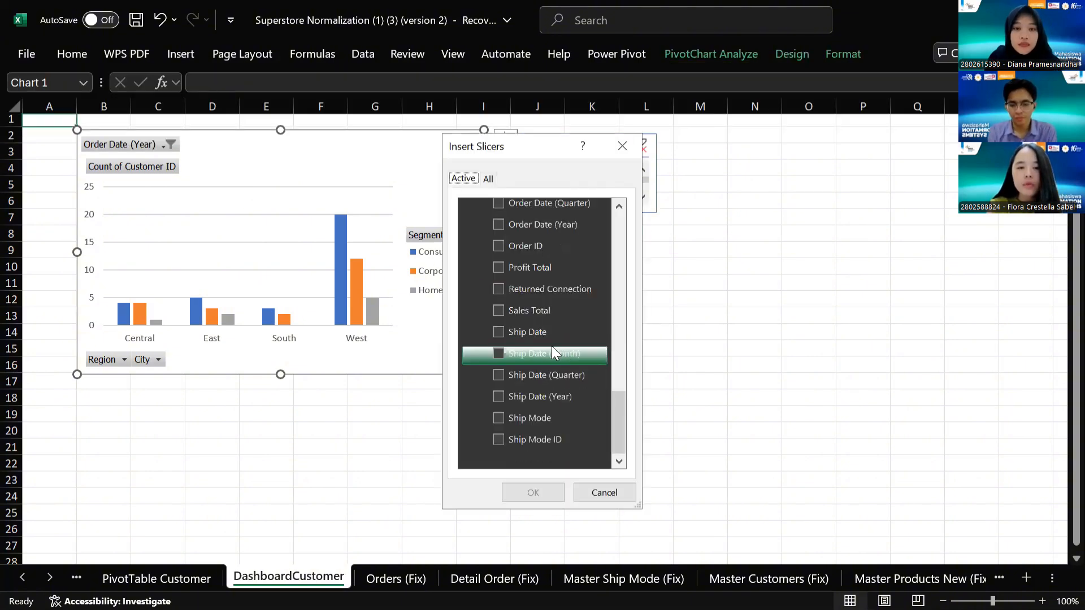
pyautogui.click(498, 291)
pyautogui.scroll(4, 498, 293)
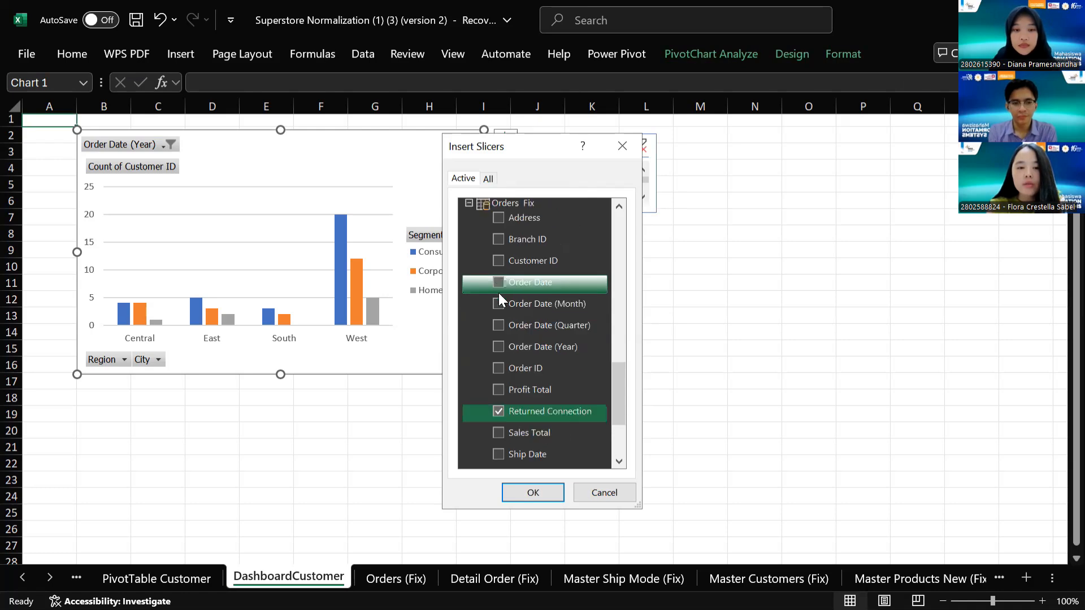
pyautogui.scroll(4, 498, 293)
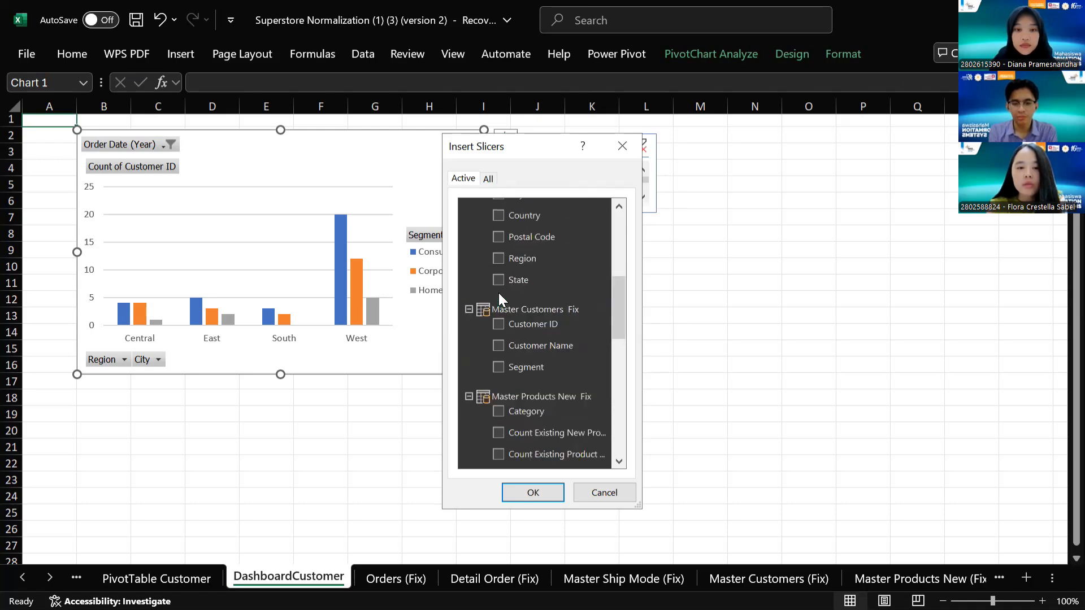
pyautogui.scroll(3, 503, 356)
pyautogui.click(499, 356)
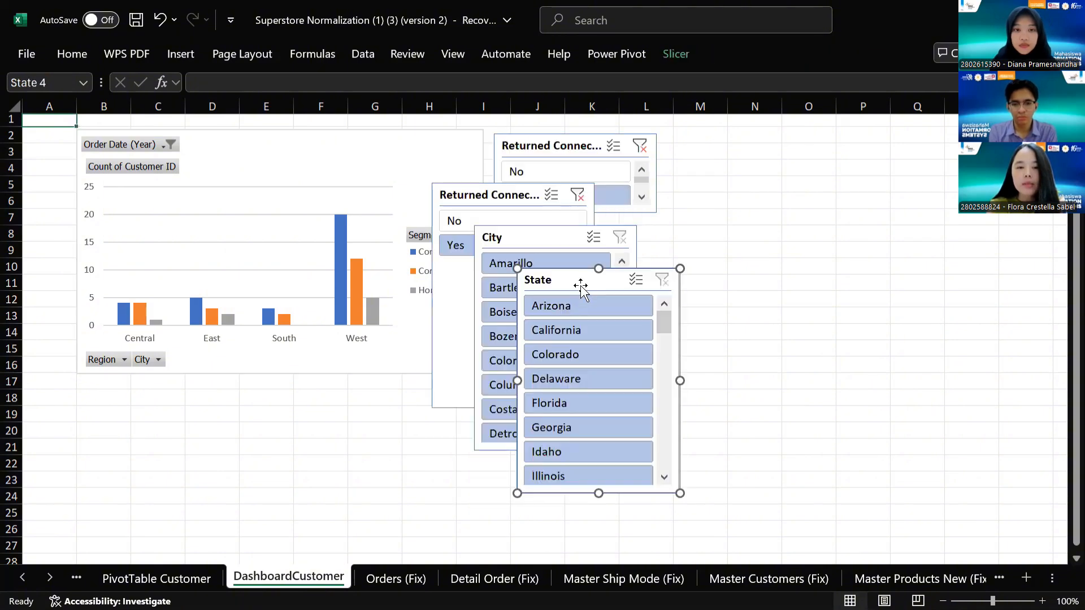
# - Line up the State and City slicers side by side to the right of the shortened Returned Connection slicer
pyautogui.moveTo(582, 283); pyautogui.dragTo(729, 153)
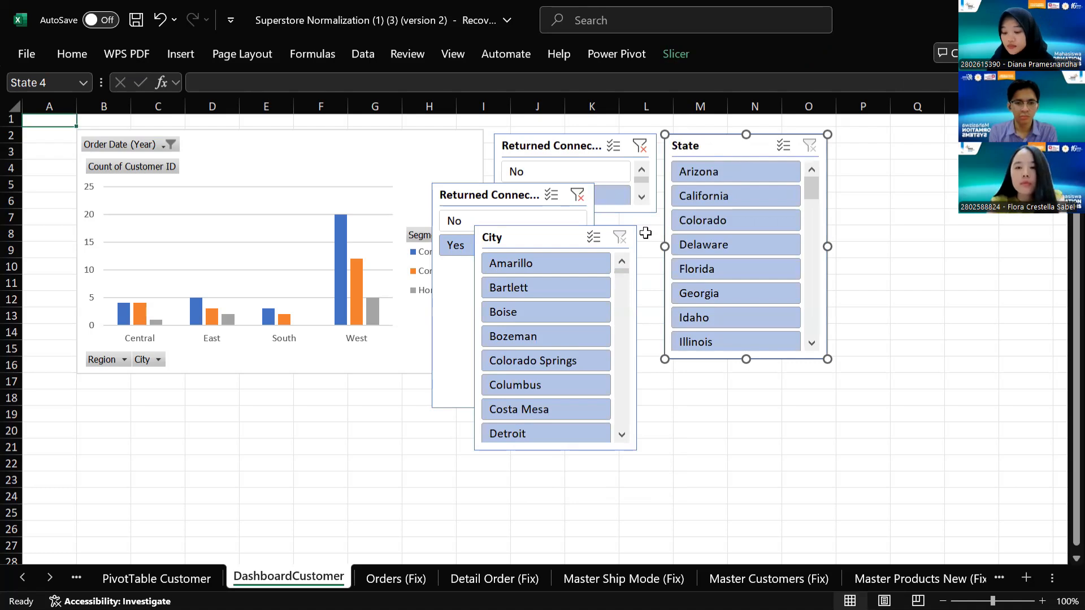
pyautogui.moveTo(569, 240); pyautogui.dragTo(712, 205)
pyautogui.moveTo(861, 147); pyautogui.dragTo(861, 146)
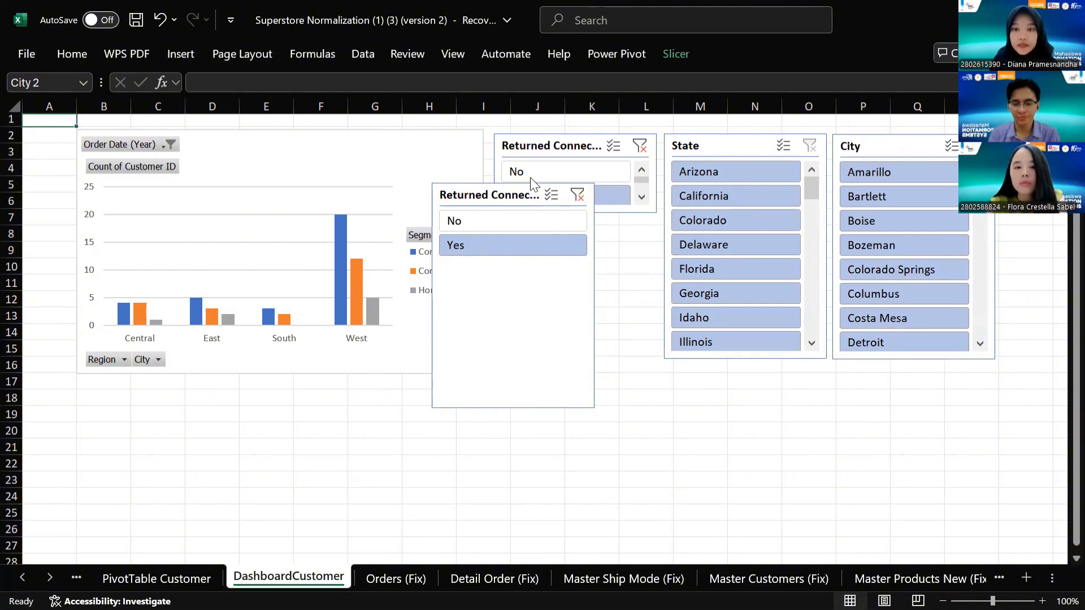
# - Move the duplicate Returned Connection slicer off the chart and remove it from the dashboard
pyautogui.moveTo(561, 205); pyautogui.dragTo(594, 224)
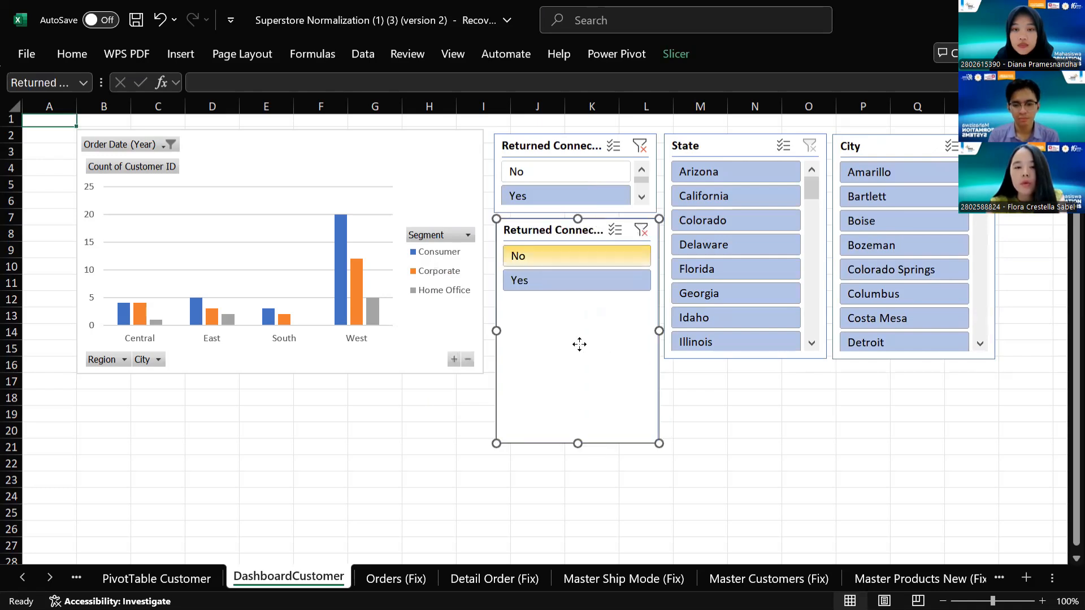
pyautogui.rightClick(650, 419)
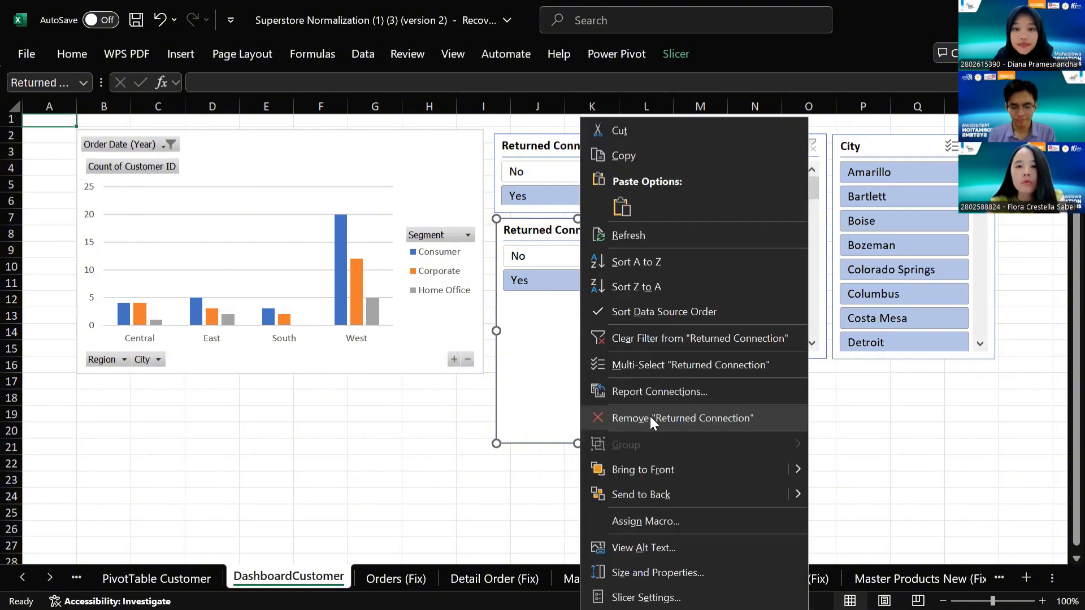
pyautogui.press('Return')
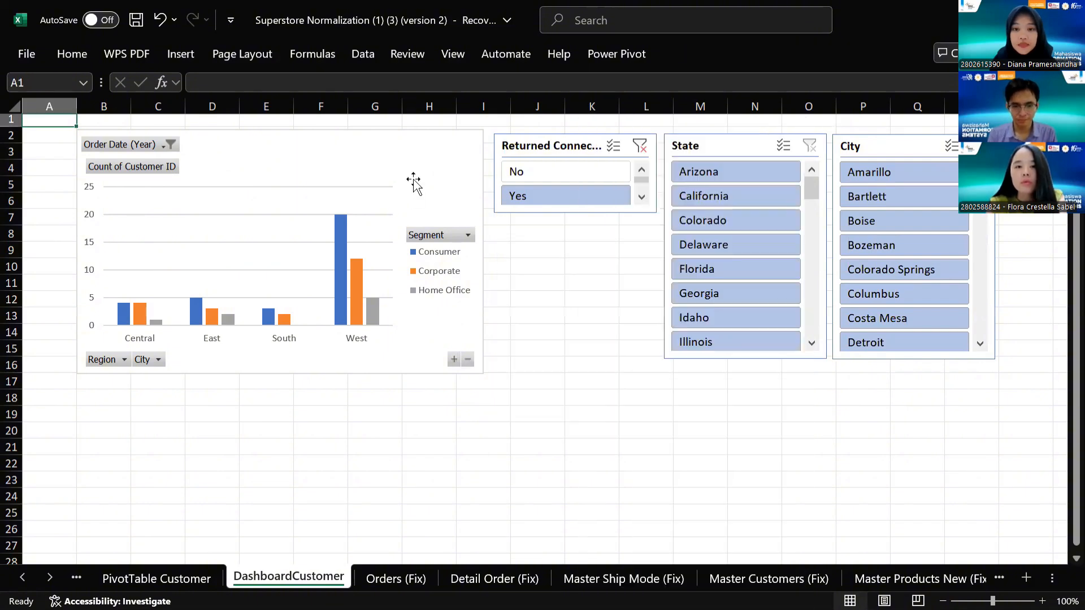
# - Insert an Order Date (Year) slicer for the PivotChart, choosing the field from the list of all tables
pyautogui.click(473, 148)
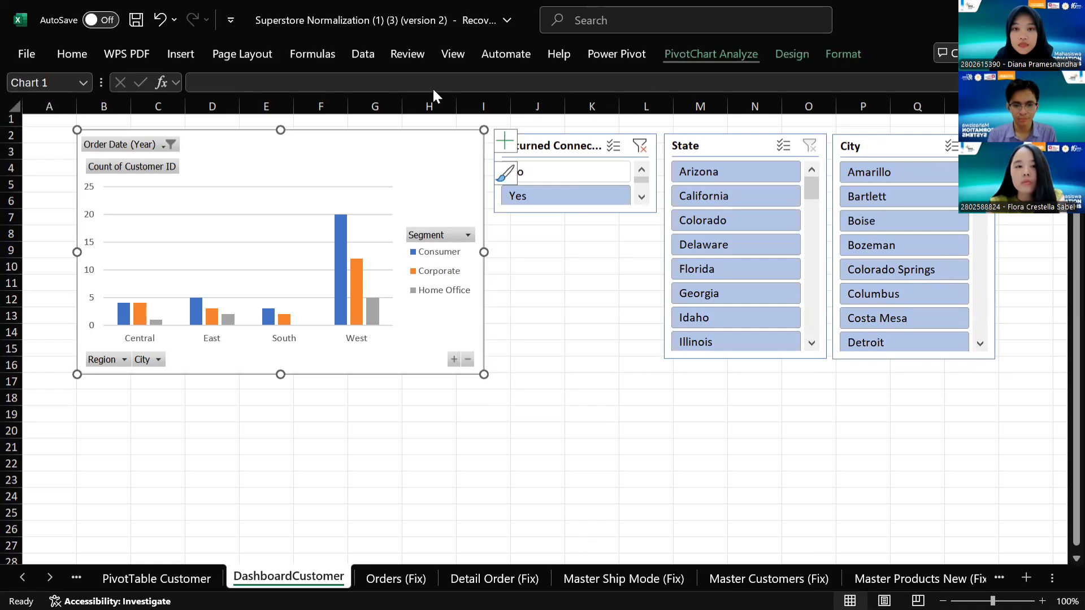
pyautogui.click(711, 54)
pyautogui.click(489, 93)
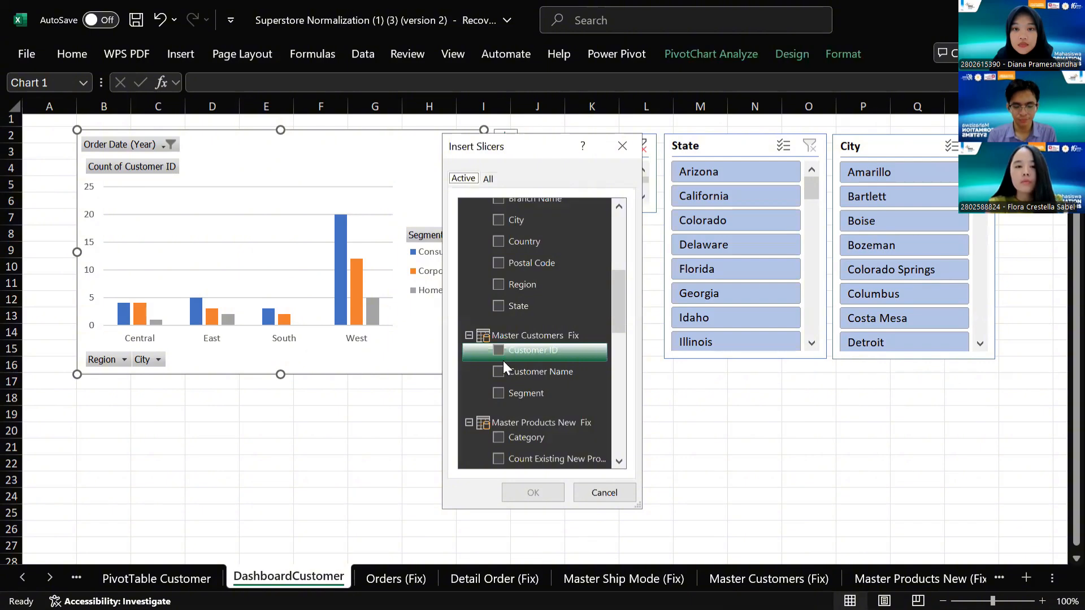
pyautogui.scroll(3, 503, 361)
pyautogui.scroll(1, 503, 360)
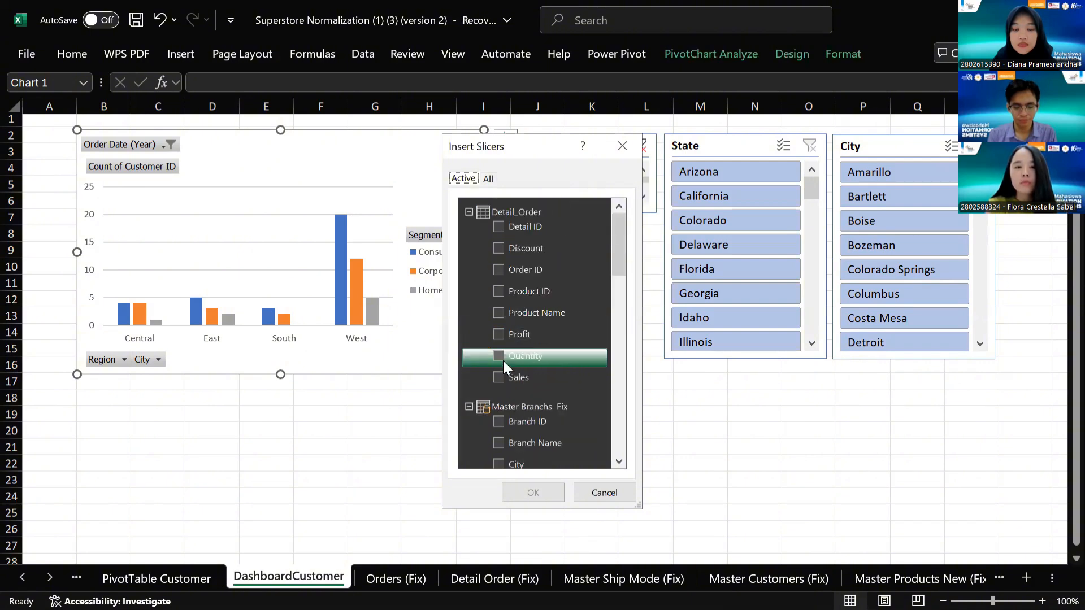
pyautogui.scroll(-3, 503, 361)
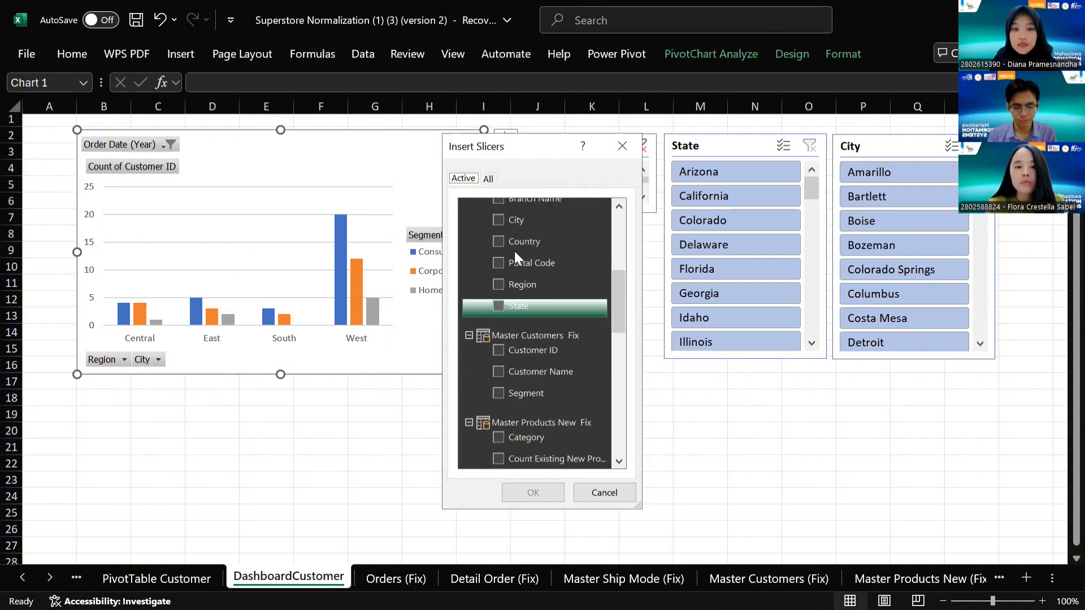
pyautogui.scroll(-5, 514, 251)
pyautogui.scroll(-5, 514, 251)
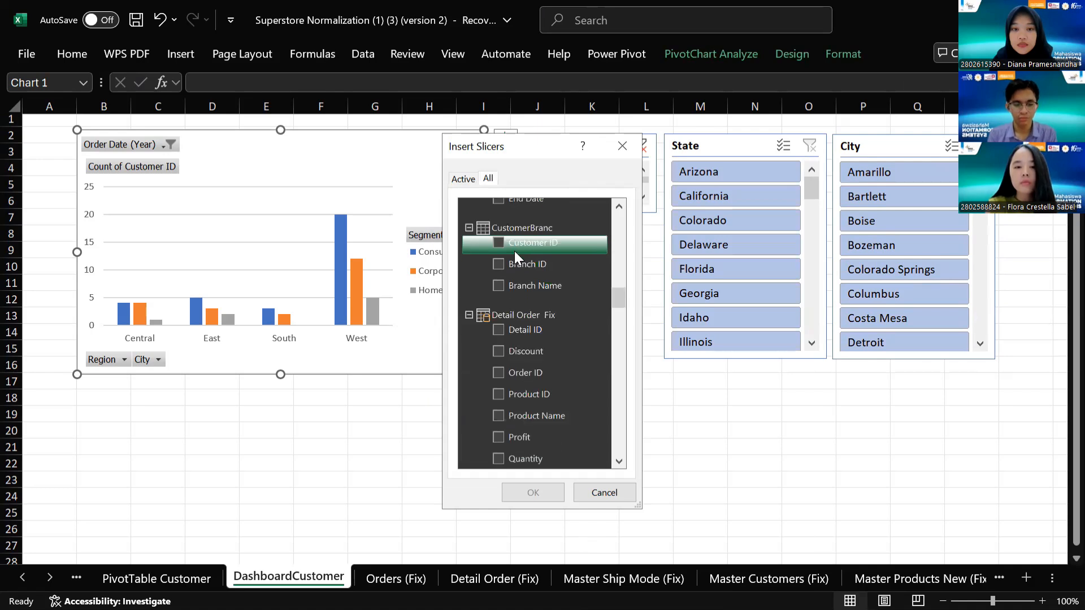
pyautogui.scroll(-5, 520, 325)
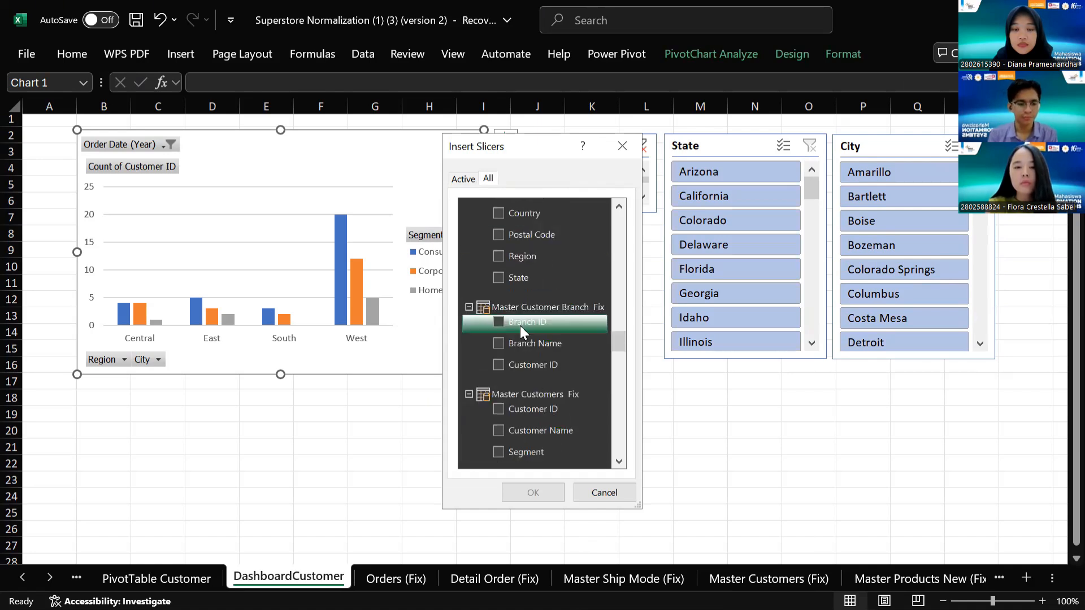
pyautogui.scroll(-5, 520, 326)
pyautogui.scroll(-5, 520, 325)
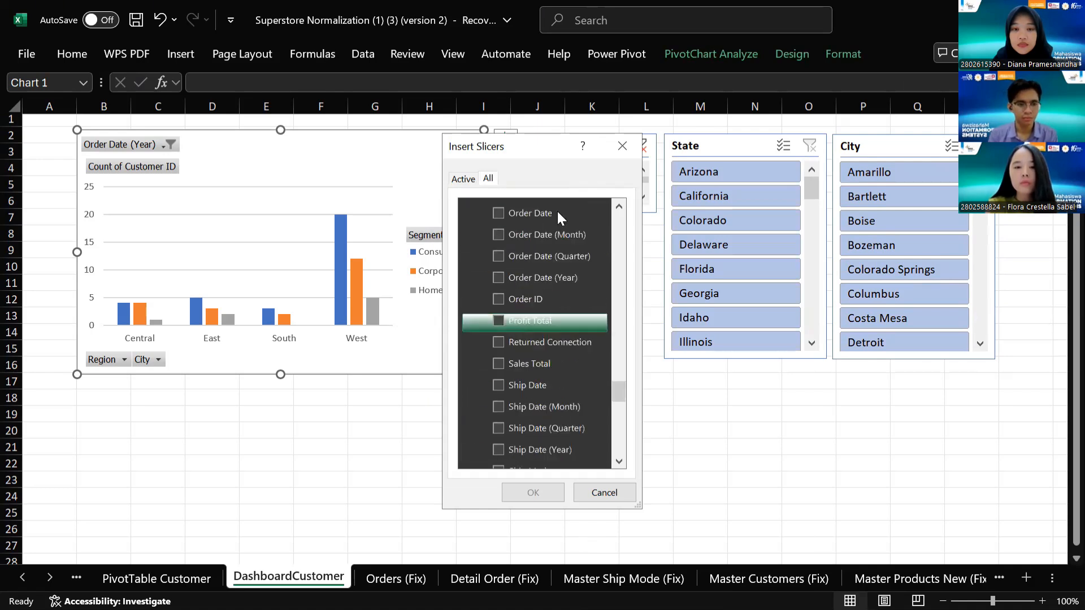
pyautogui.click(498, 278)
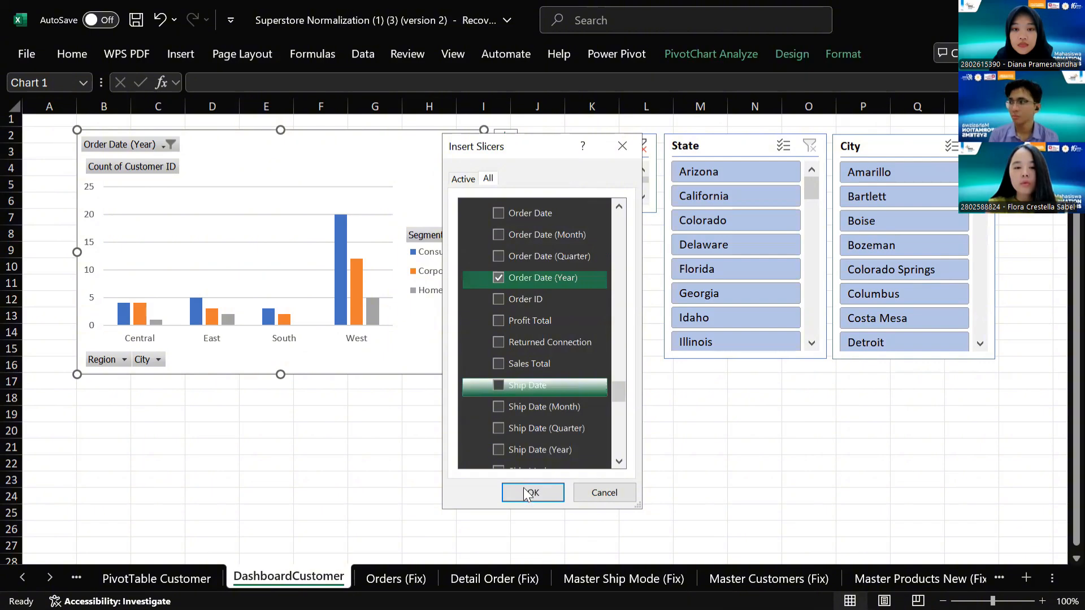
pyautogui.click(531, 493)
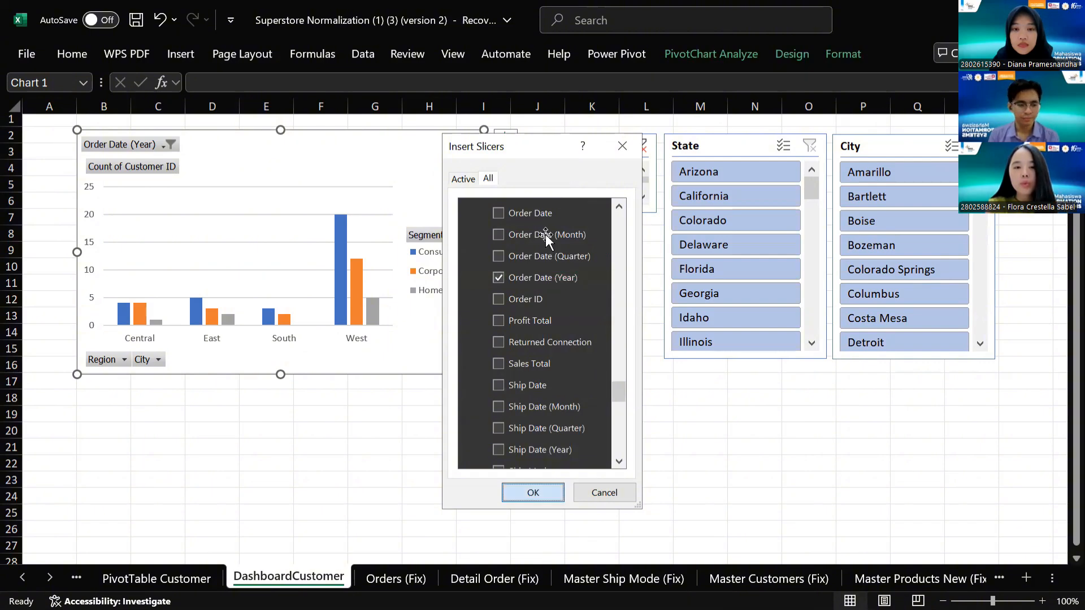
# - Place the Order Date (Year) slicer directly below the Returned Connection slicer and shorten it to fit its four years
pyautogui.moveTo(574, 234); pyautogui.dragTo(595, 229)
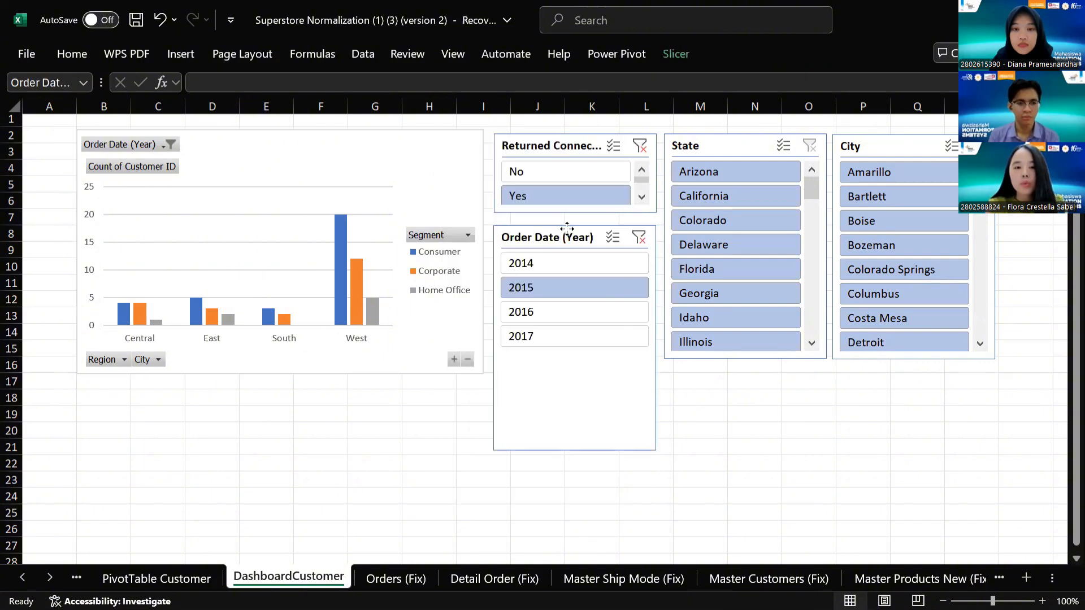
pyautogui.moveTo(576, 445); pyautogui.dragTo(573, 351)
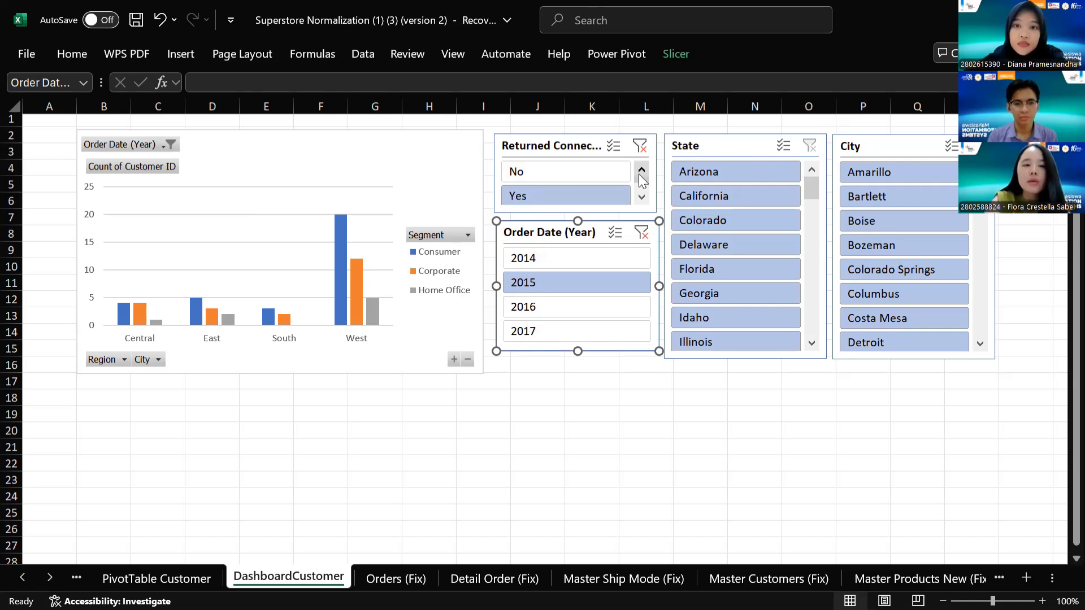
# - Filter the customer chart to order year 2014 and clear the year filter, switching Returned Connection to No and back to Yes
pyautogui.click(556, 258)
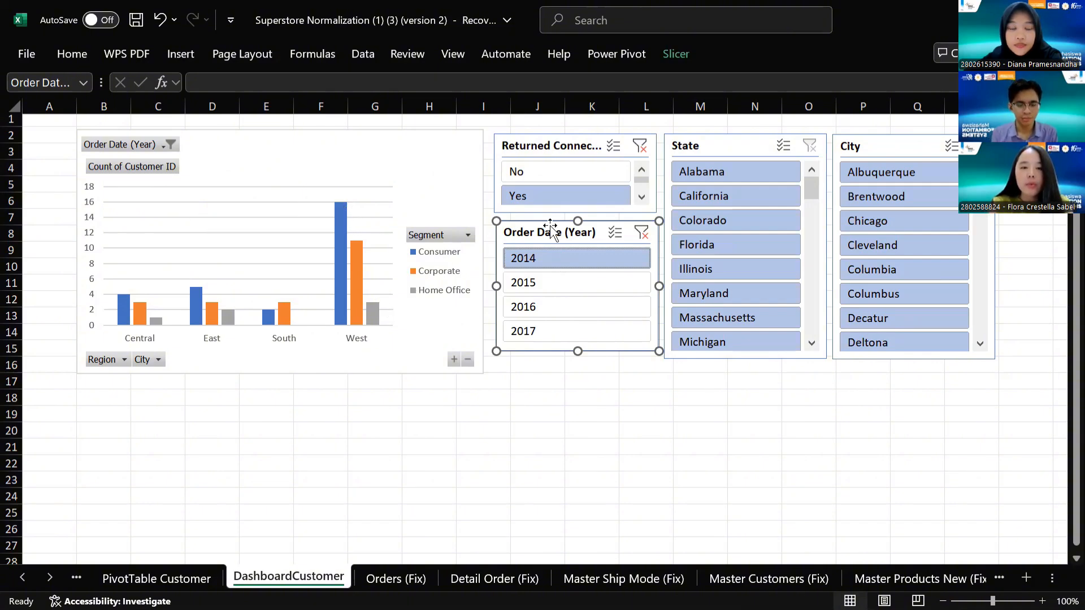
pyautogui.click(642, 233)
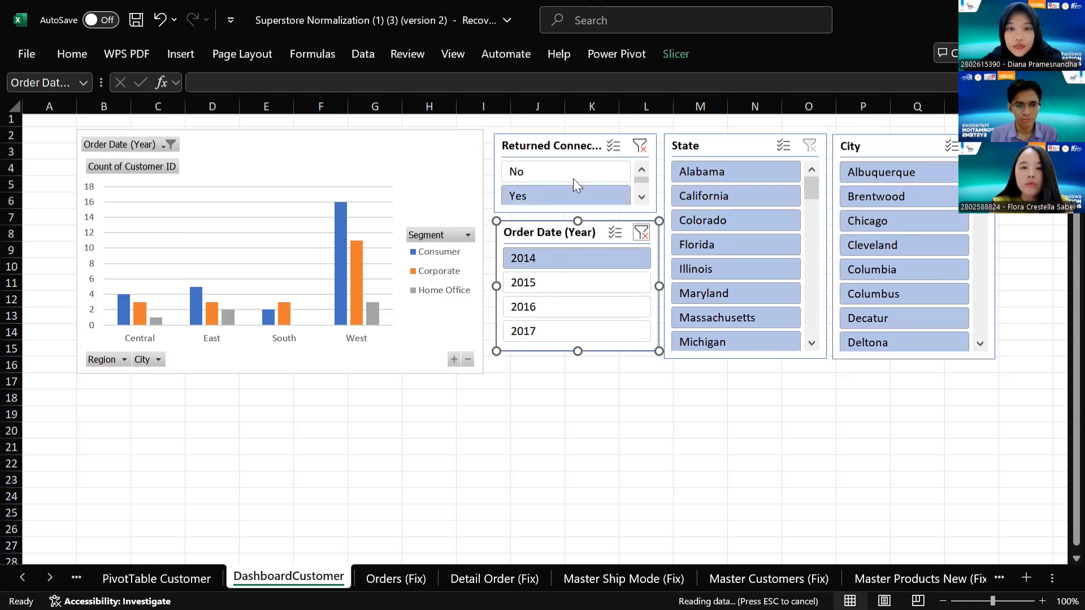
pyautogui.click(596, 168)
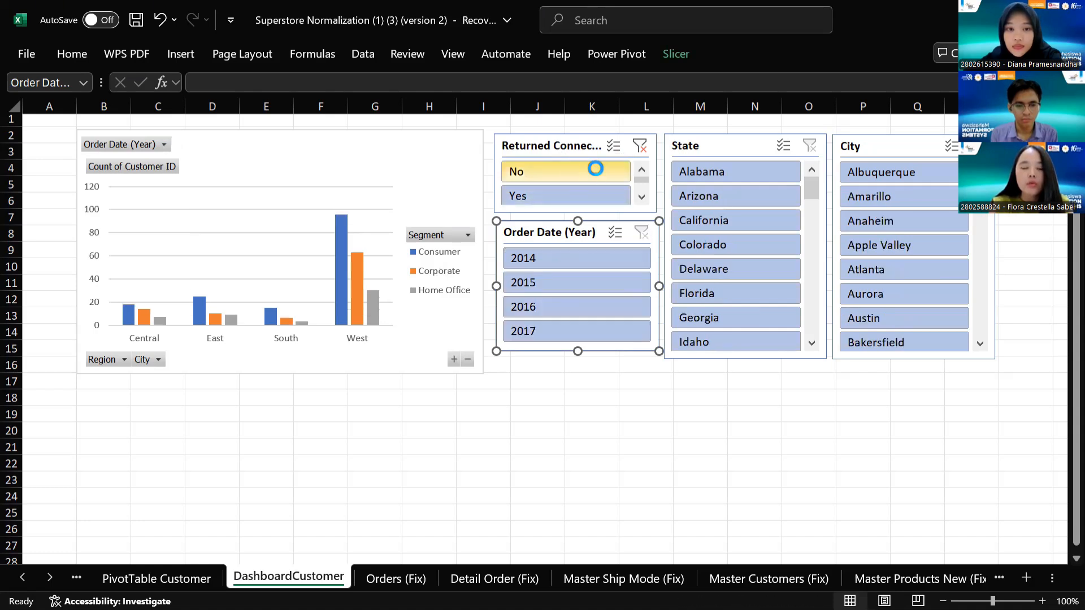
pyautogui.click(639, 145)
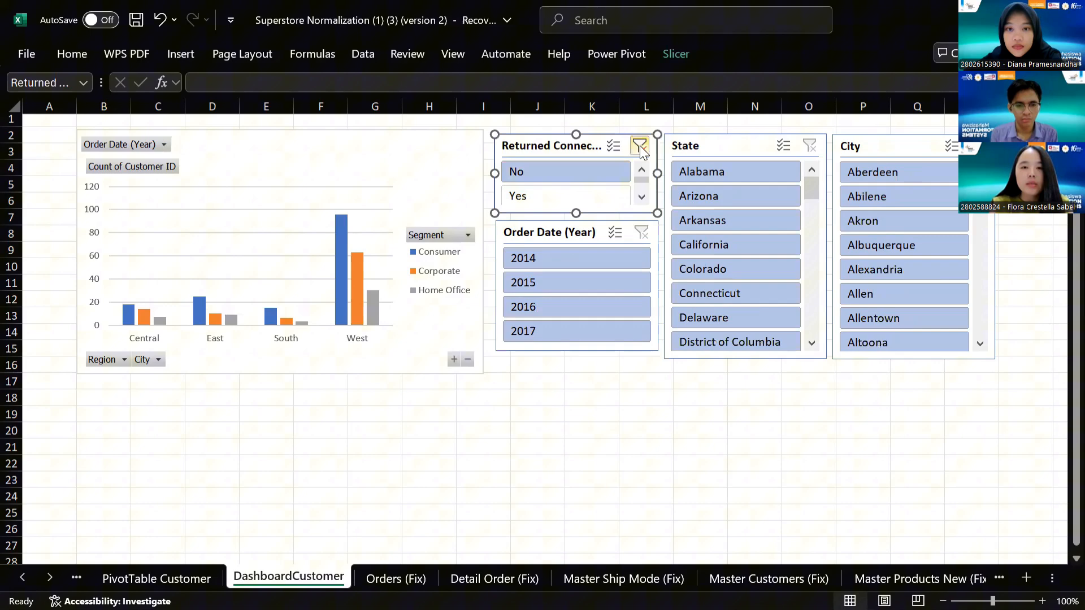
pyautogui.click(561, 198)
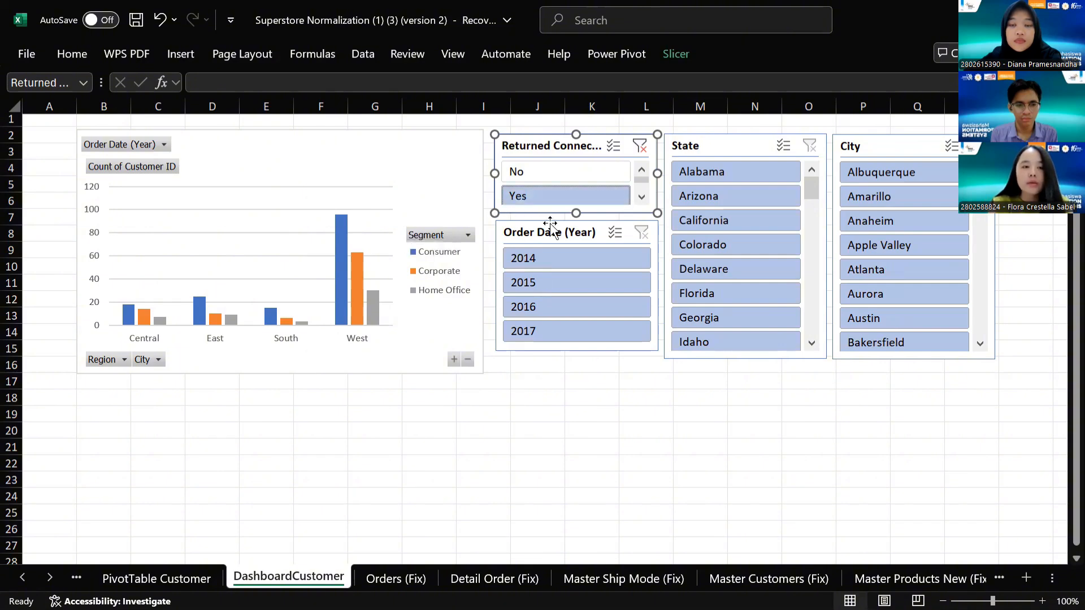
# - Filter the customer chart to the state Alabama and clear the Returned Connection filter
pyautogui.hscroll(1, 698, 145)
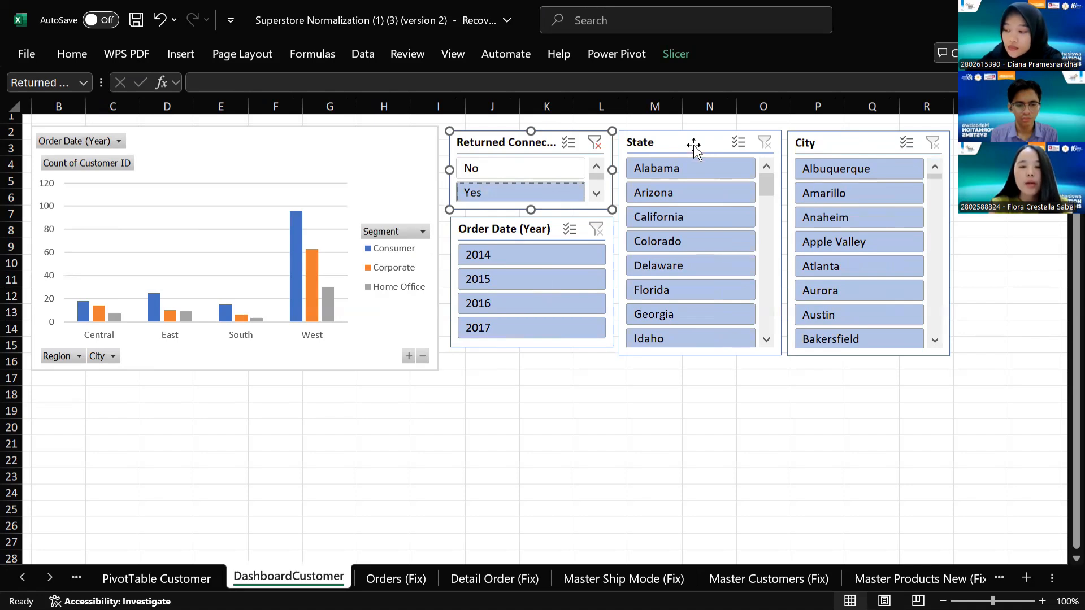
pyautogui.click(660, 171)
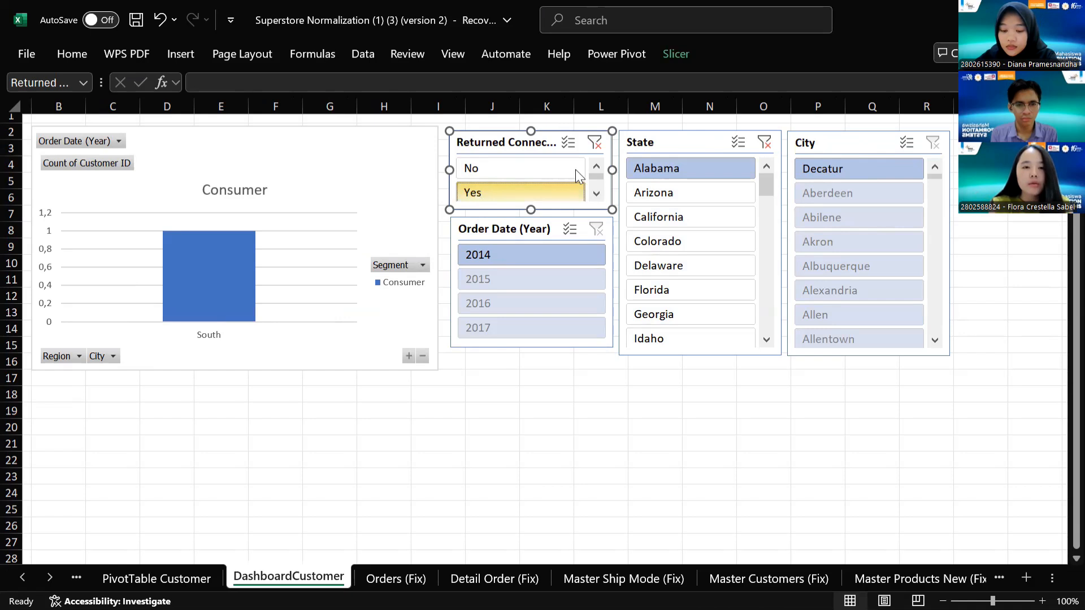
pyautogui.click(602, 146)
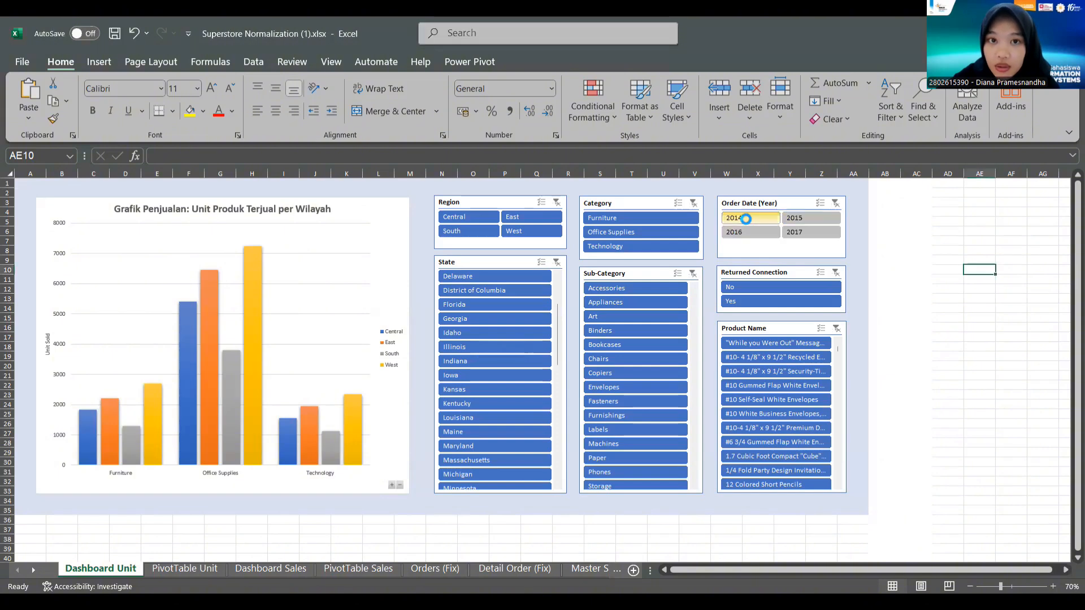
# - Filter the unit sales chart to 2014, Office Supplies, the West region, New Mexico and the Dixon Ticonderoga Core-Lock product
pyautogui.click(752, 224)
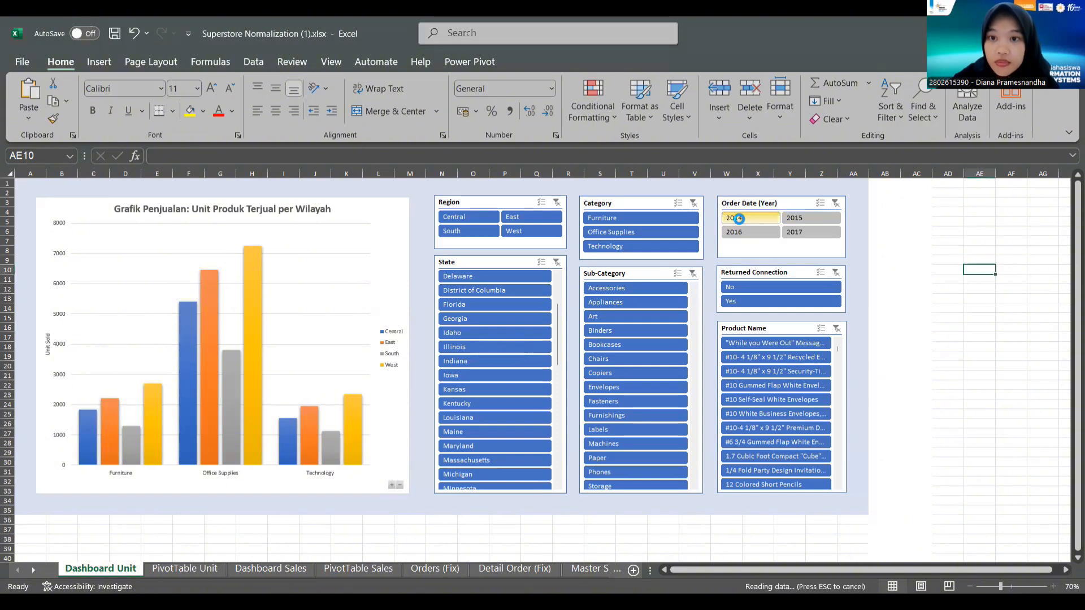
pyautogui.click(624, 231)
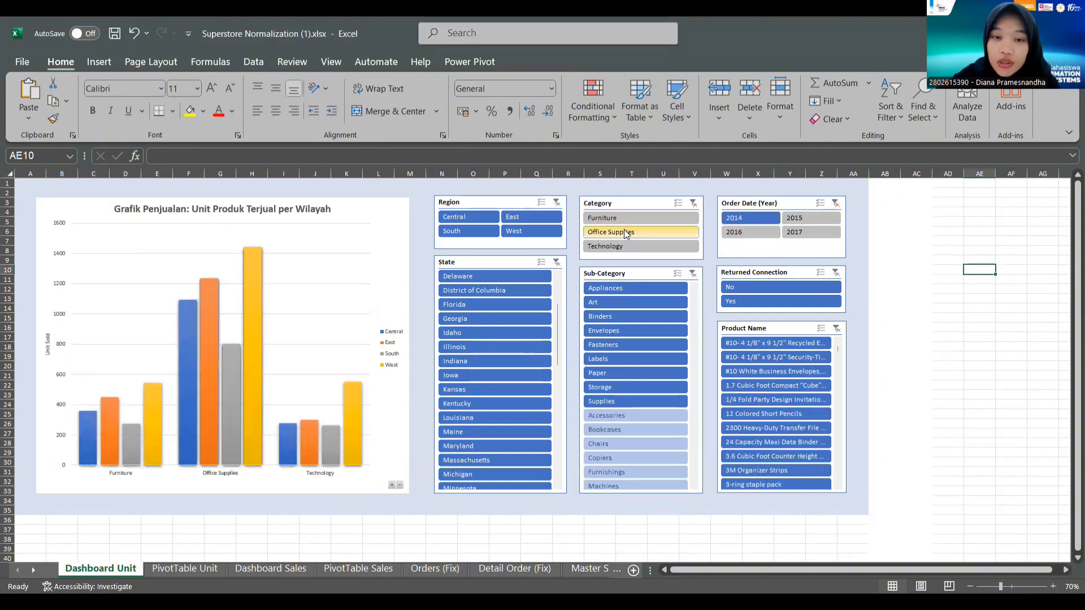
pyautogui.click(512, 231)
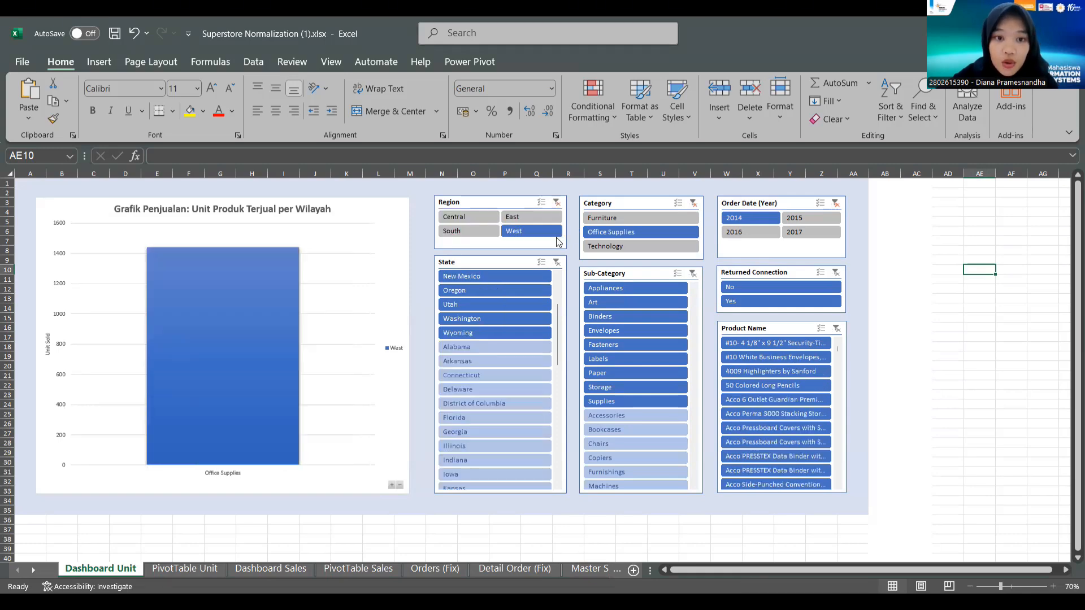
pyautogui.click(495, 278)
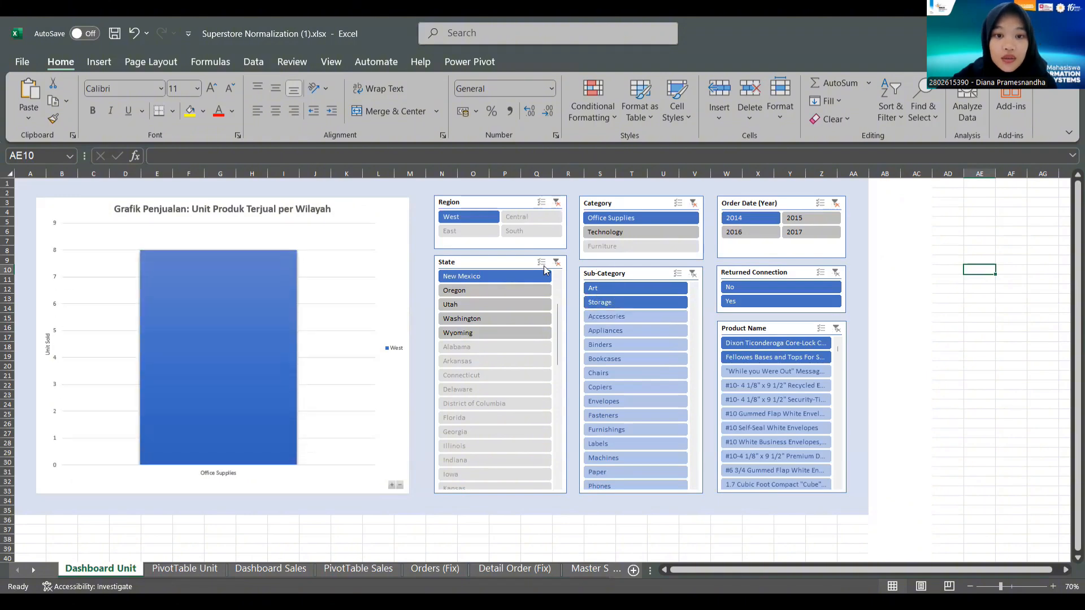
pyautogui.click(745, 344)
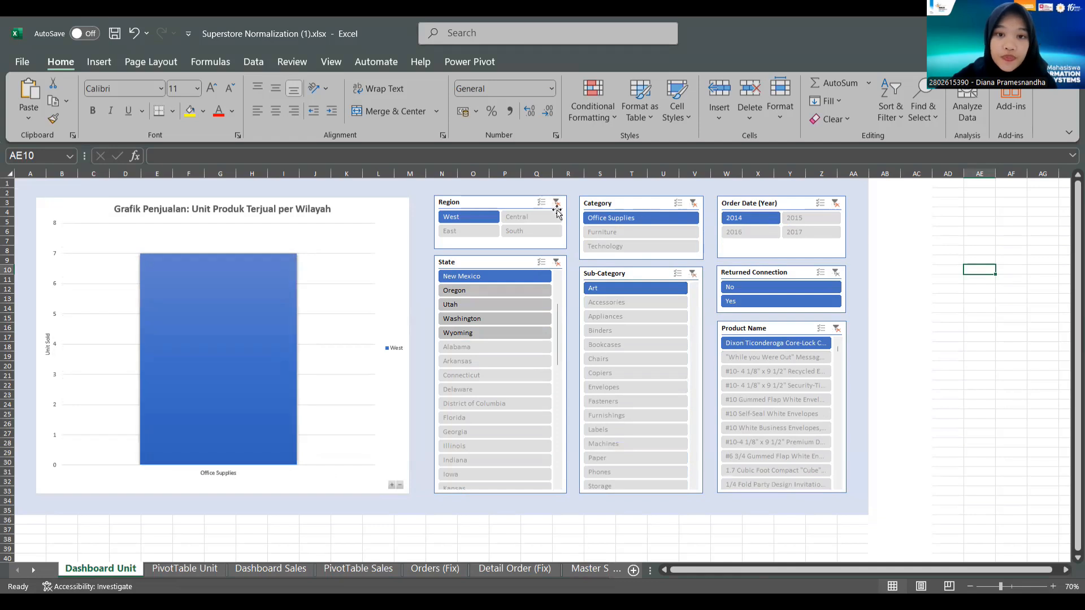
# - Clear the filters on the Region, Order Date (Year), Product Name, Sub-Category, Category and State slicers
pyautogui.click(557, 202)
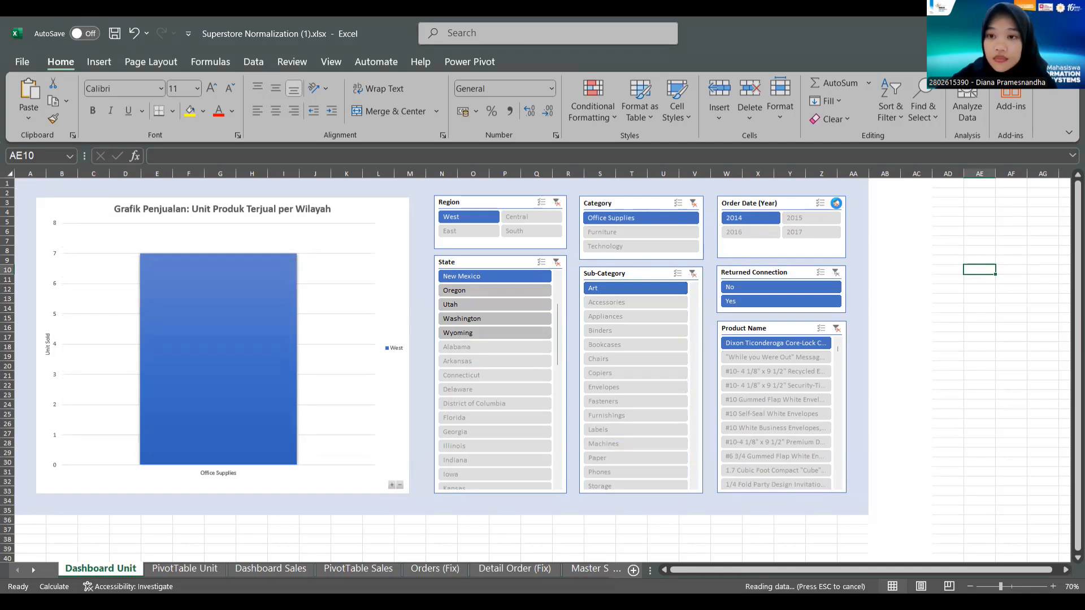
pyautogui.click(835, 203)
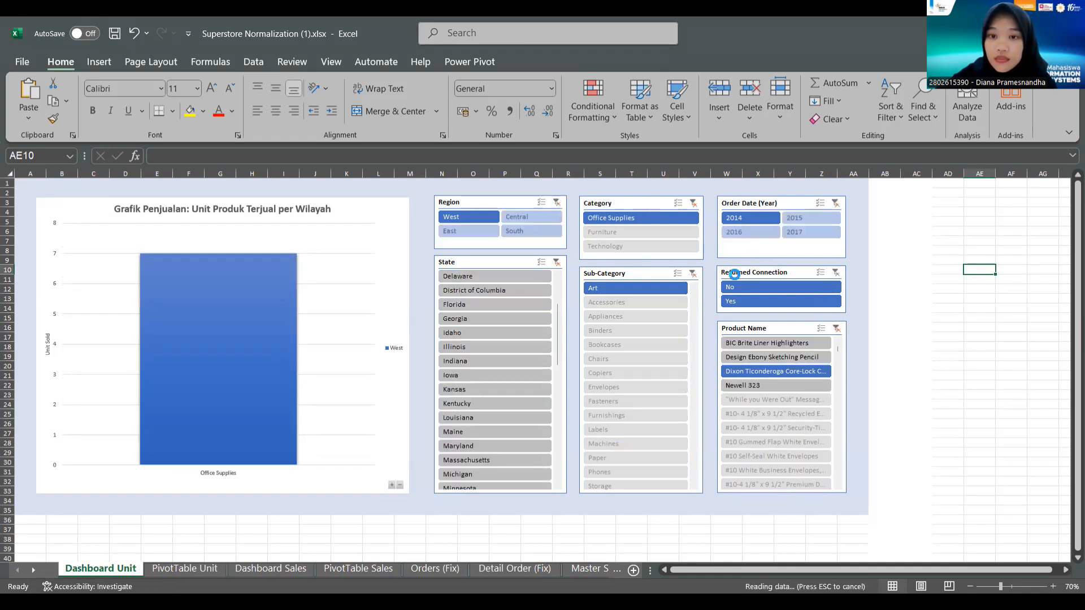
pyautogui.click(693, 274)
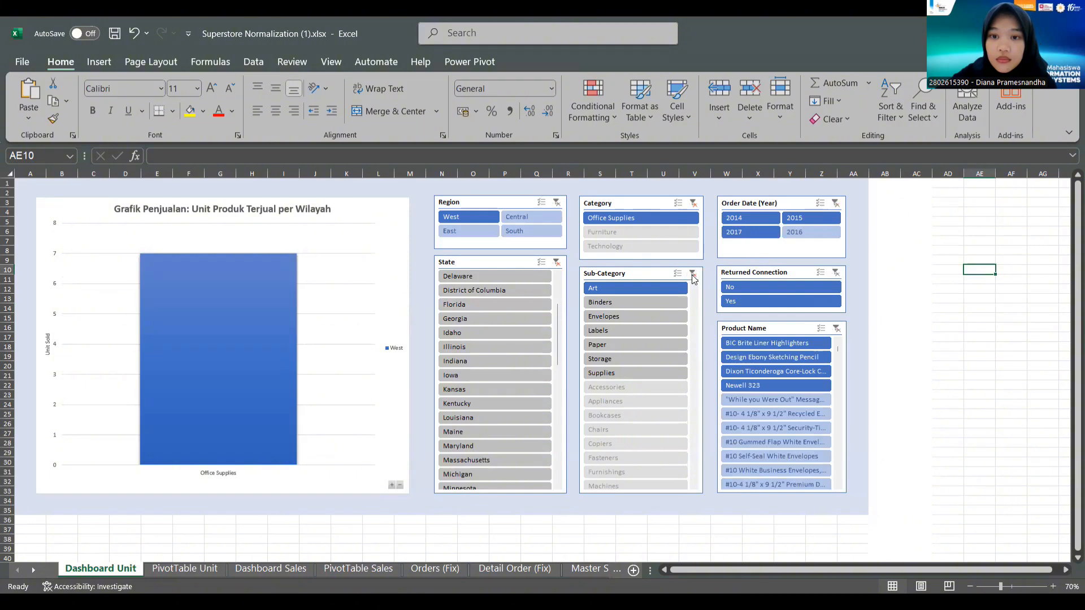
pyautogui.click(693, 203)
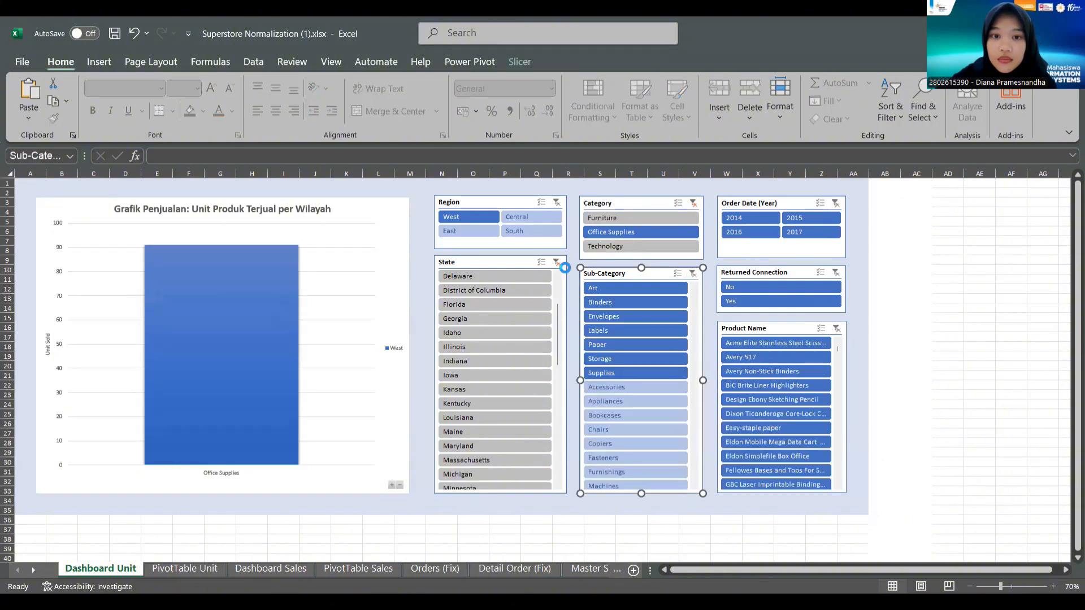
pyautogui.click(558, 263)
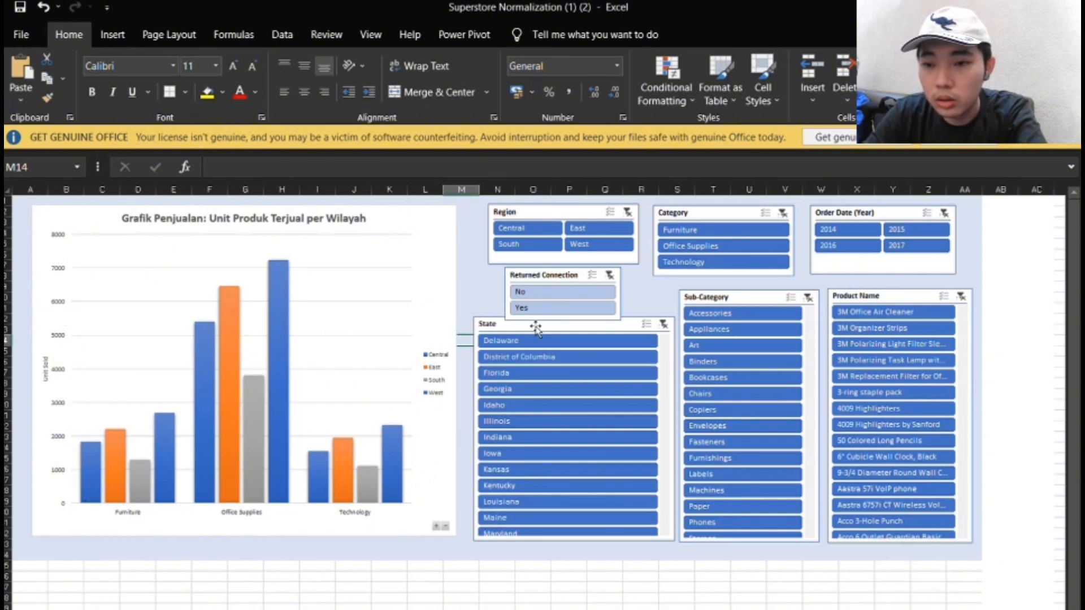
# - Filter the unit sales chart to the Central region and the Furniture category
pyautogui.click(532, 231)
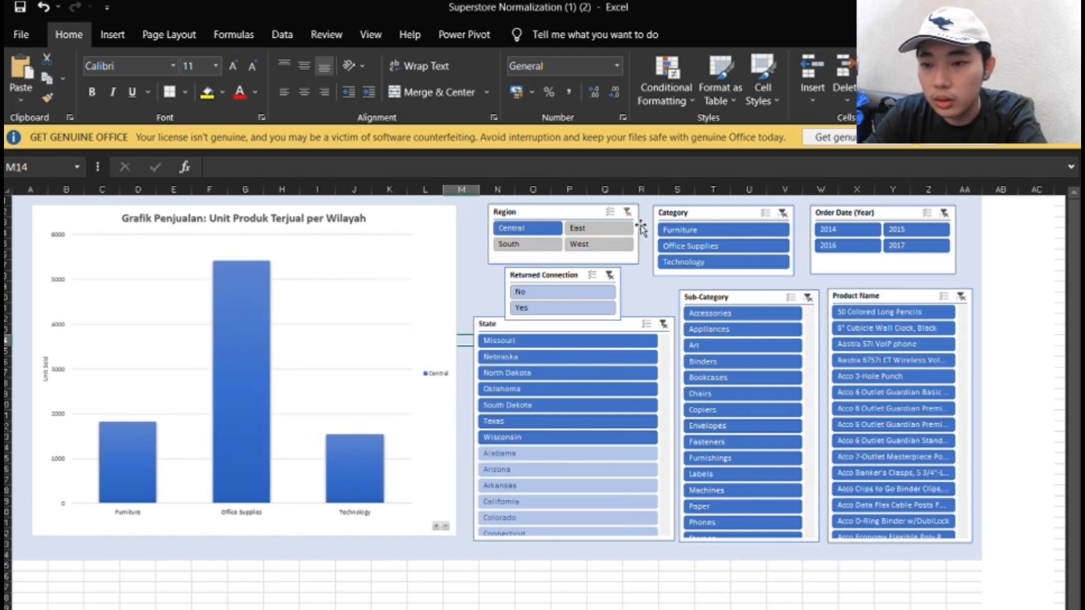
pyautogui.click(681, 232)
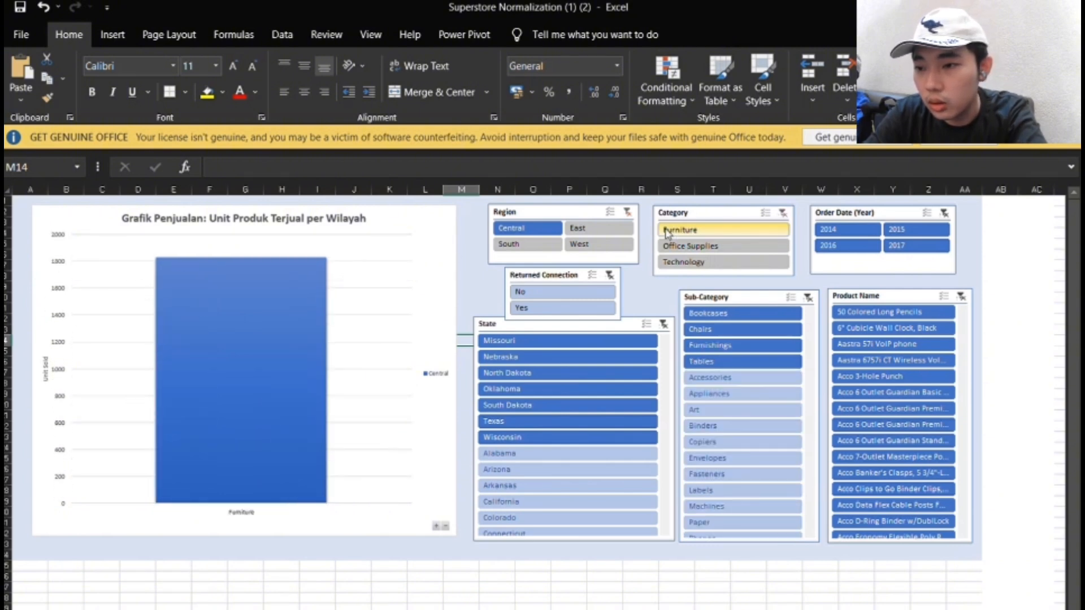
pyautogui.click(792, 223)
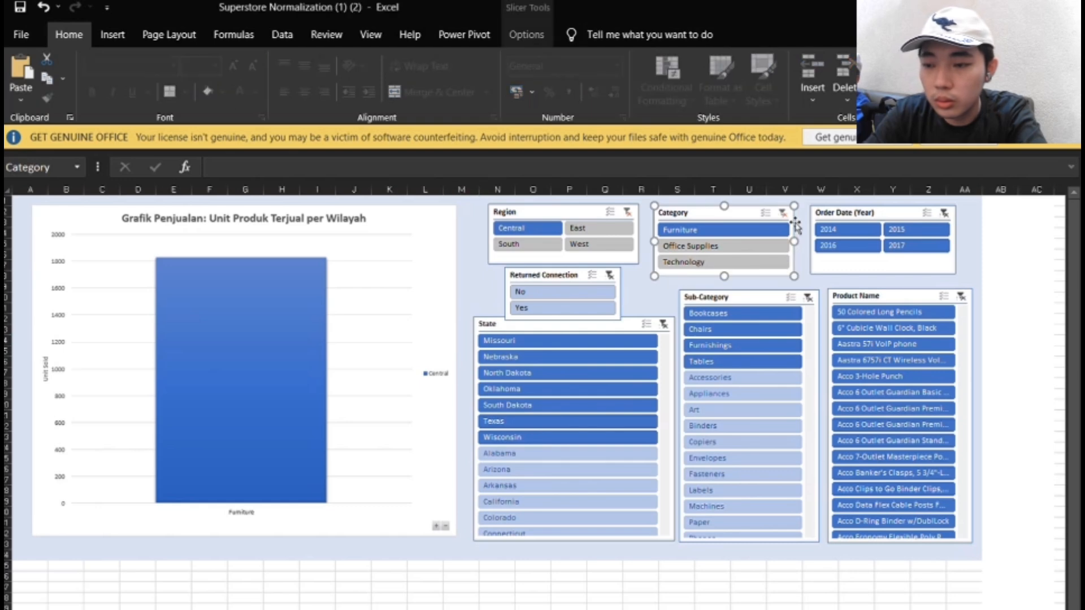
# - Review the Order Date (Year), State, Sub-Category and Product Name slicers by selecting each one in turn
pyautogui.click(862, 218)
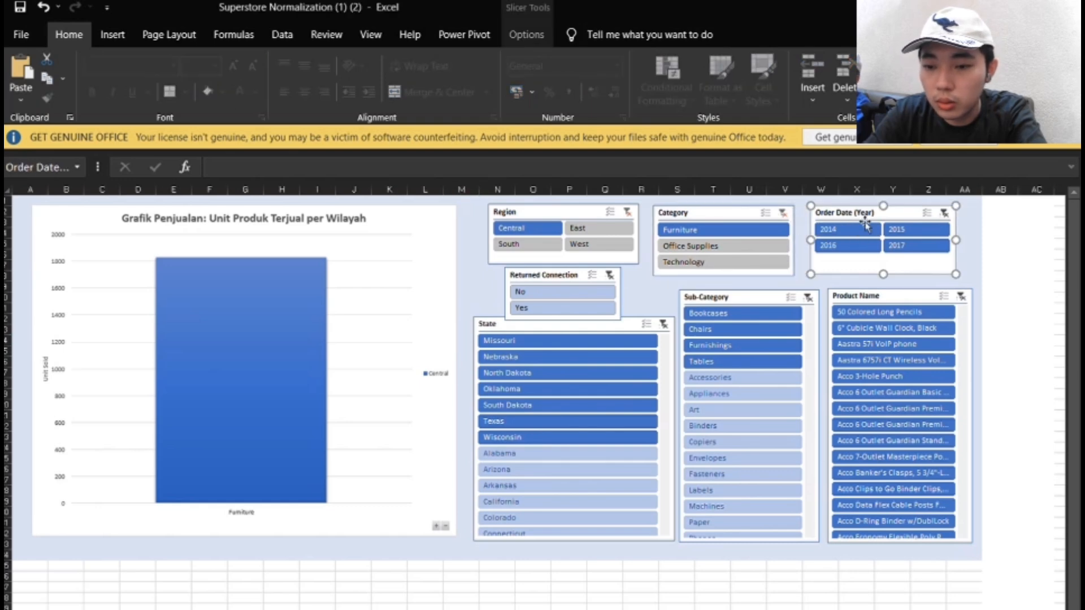
pyautogui.click(489, 334)
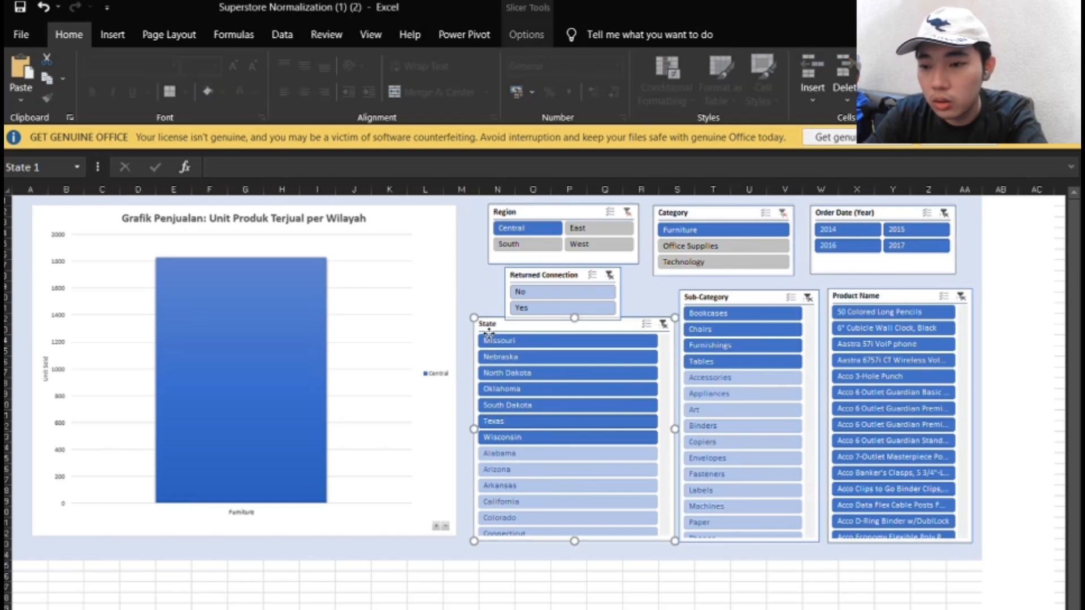
pyautogui.click(754, 310)
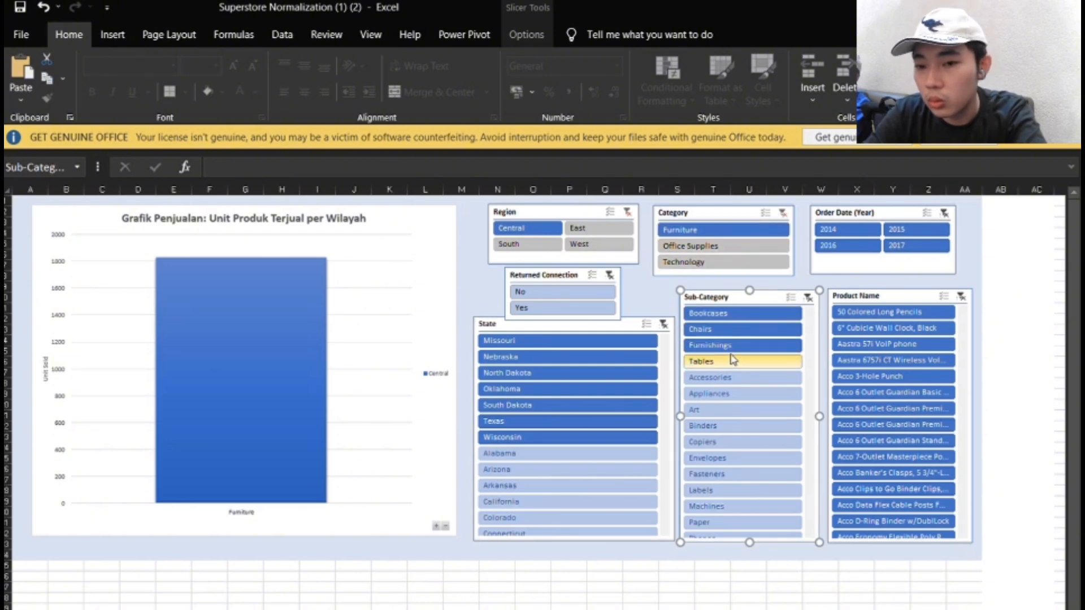
pyautogui.click(889, 303)
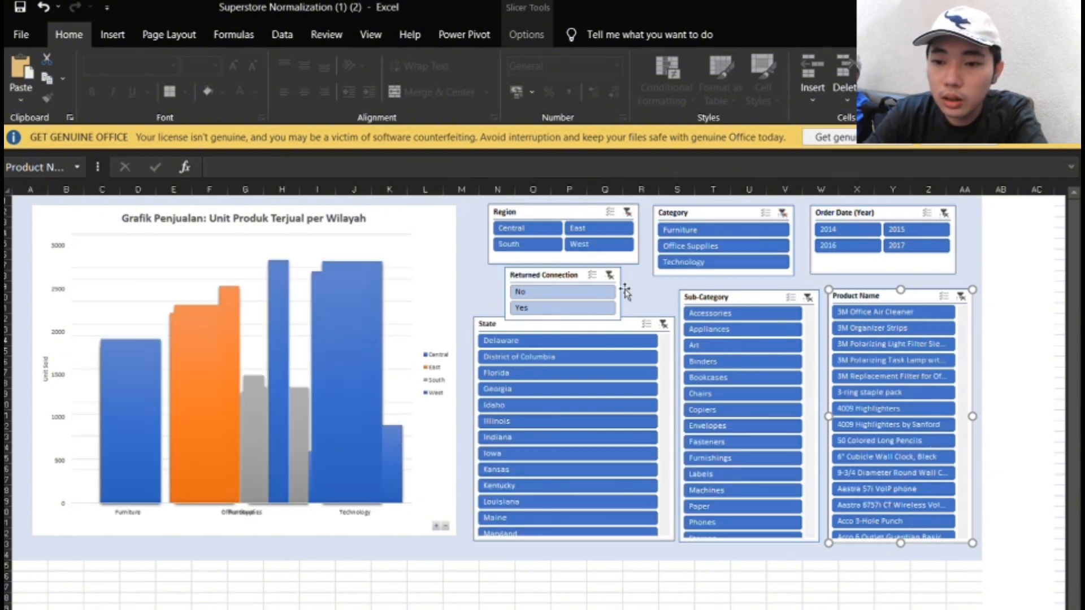
# - Filter the unit sales chart to Returned Connection Yes and order year 2016, and clear the year filter
pyautogui.click(574, 308)
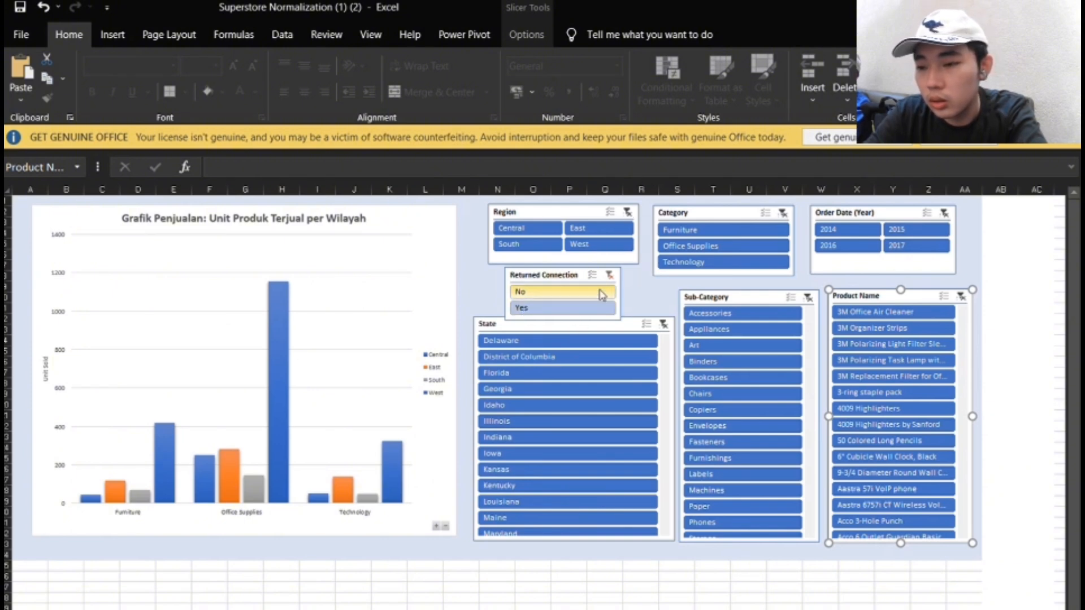
pyautogui.click(869, 251)
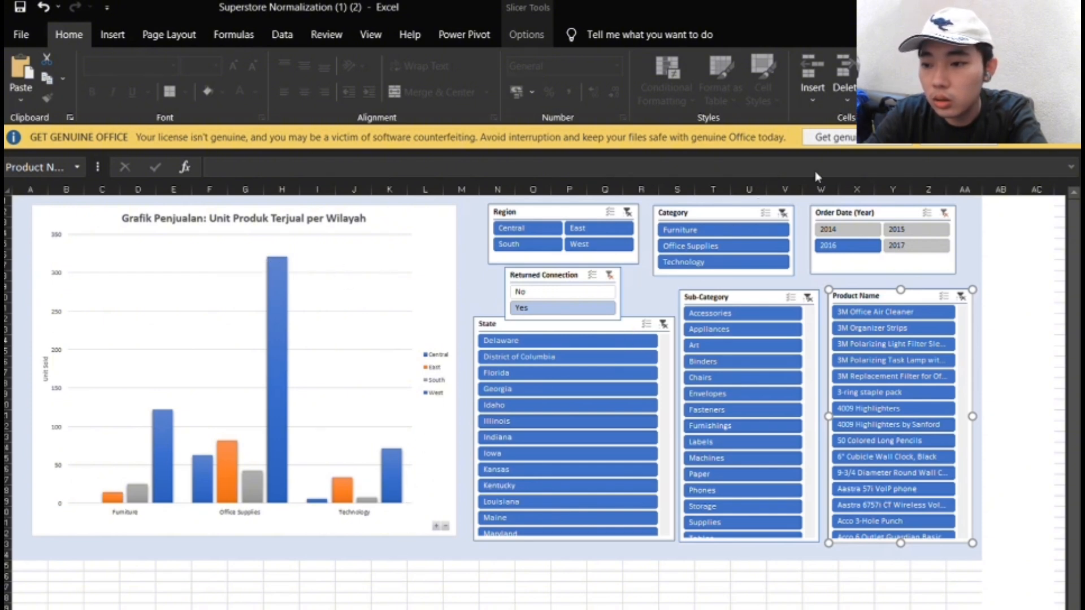
pyautogui.click(944, 214)
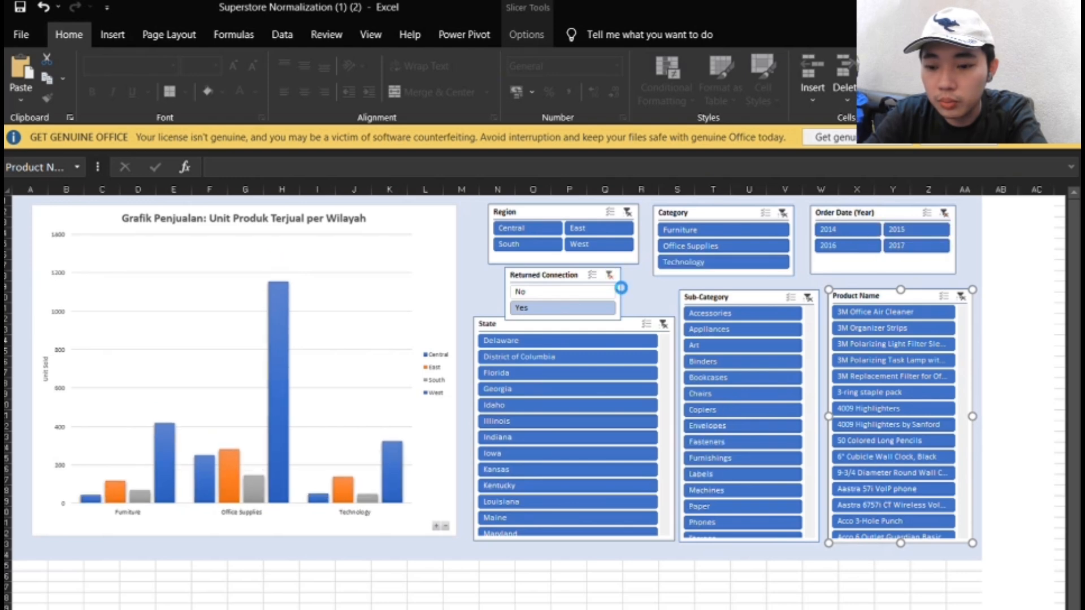
pyautogui.click(615, 290)
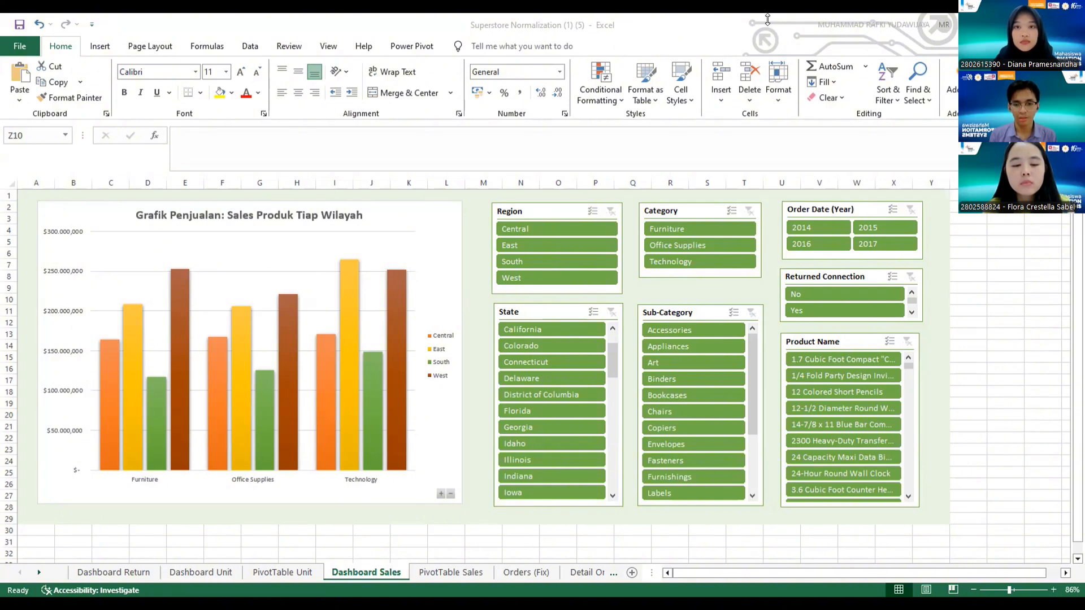
# - Filter the sales chart by order years 2014, 2015, 2016 and 2017 one at a time, and limit Returned Connection to No
pyautogui.click(814, 228)
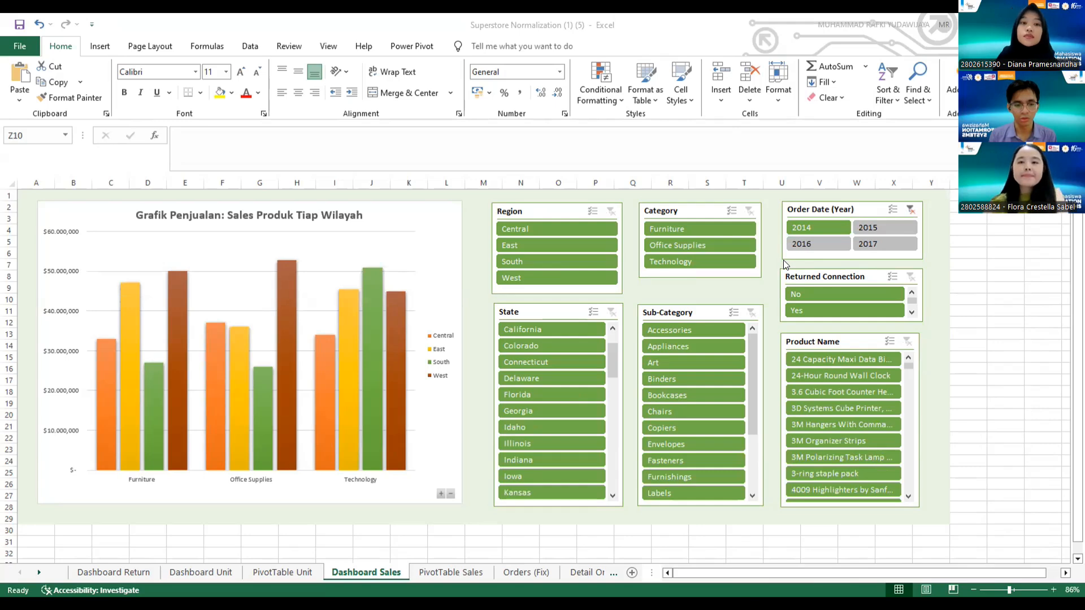
pyautogui.click(867, 226)
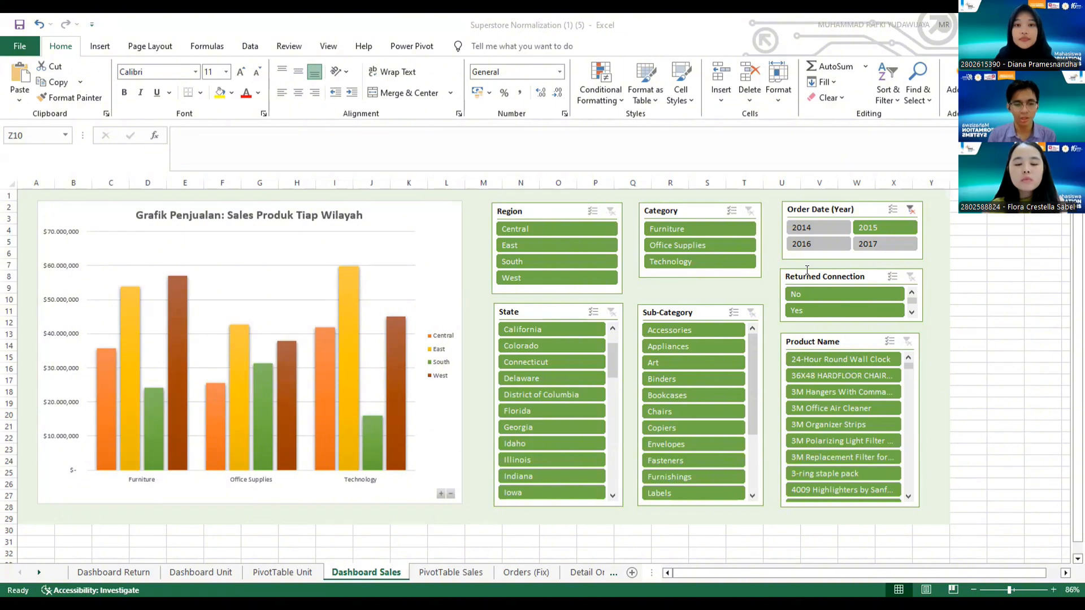
pyautogui.click(714, 300)
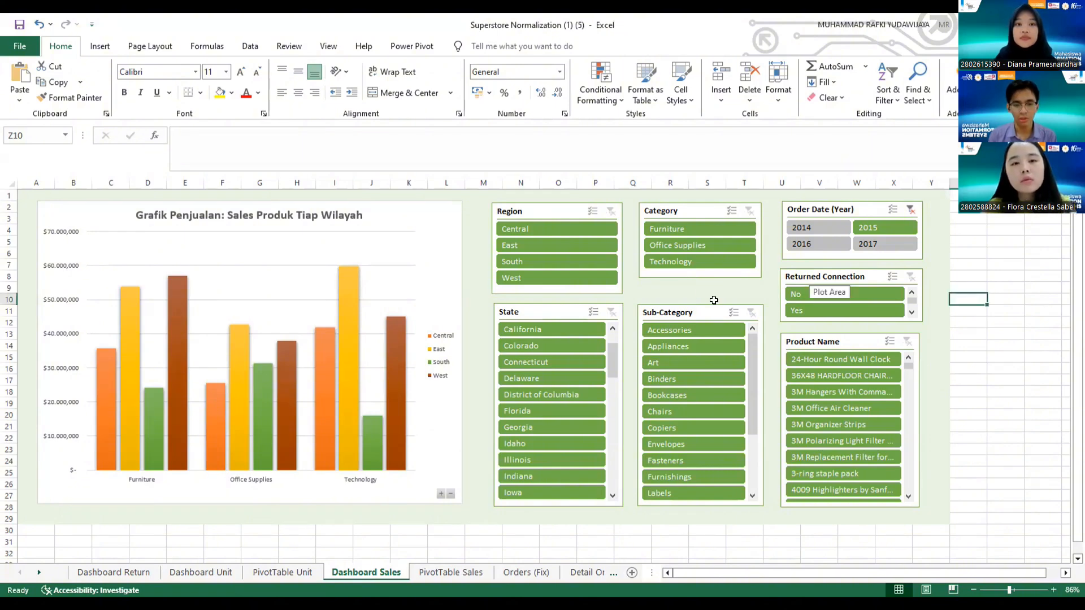
pyautogui.click(813, 246)
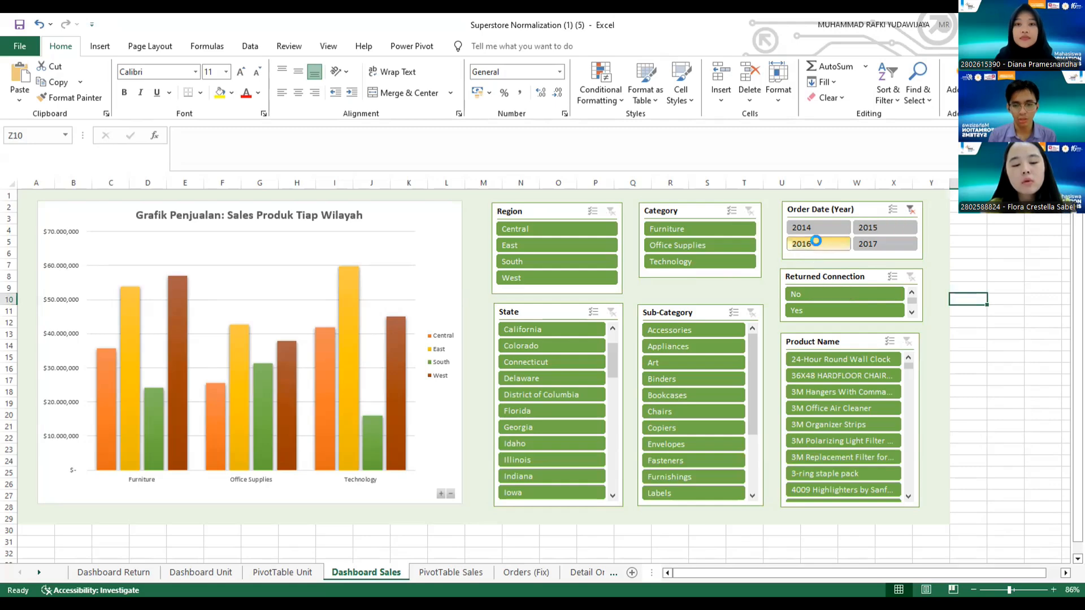
pyautogui.click(865, 240)
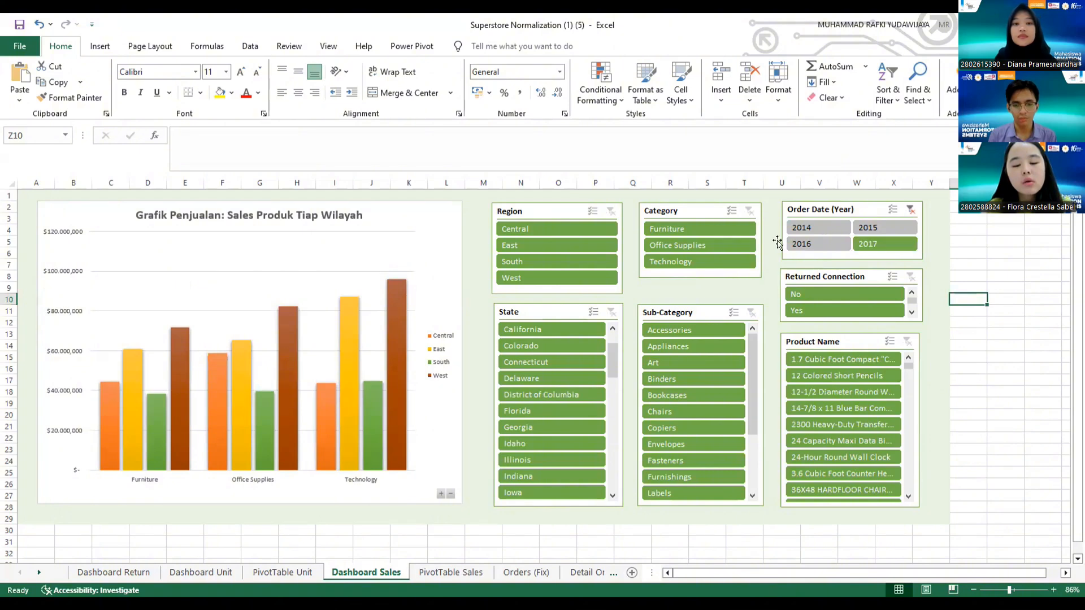
pyautogui.click(823, 294)
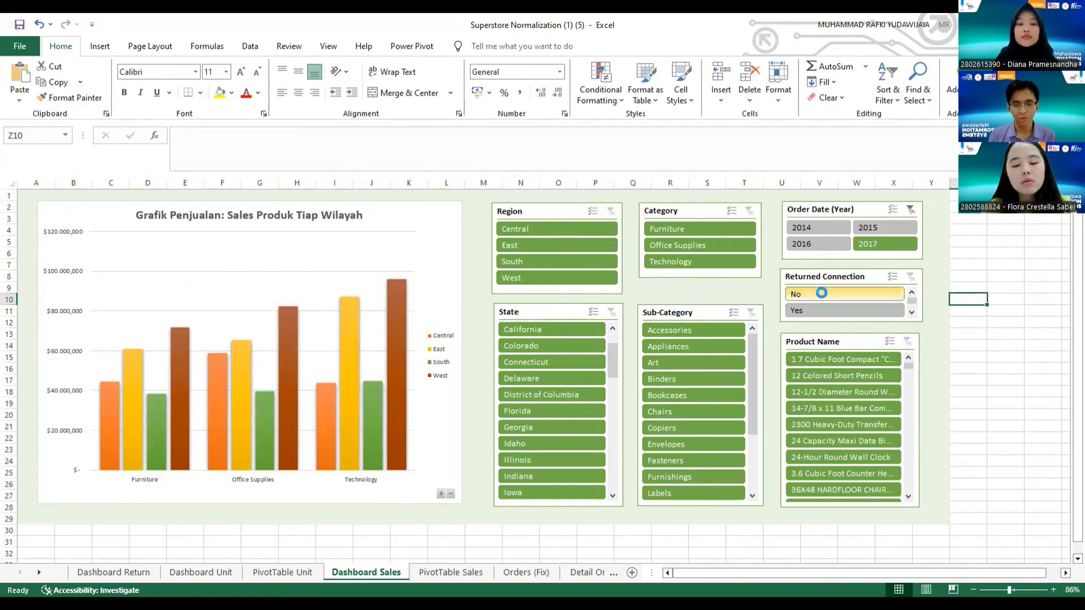
# - Filter the sales chart to order year 2014, the East region and the state of New York
pyautogui.click(812, 225)
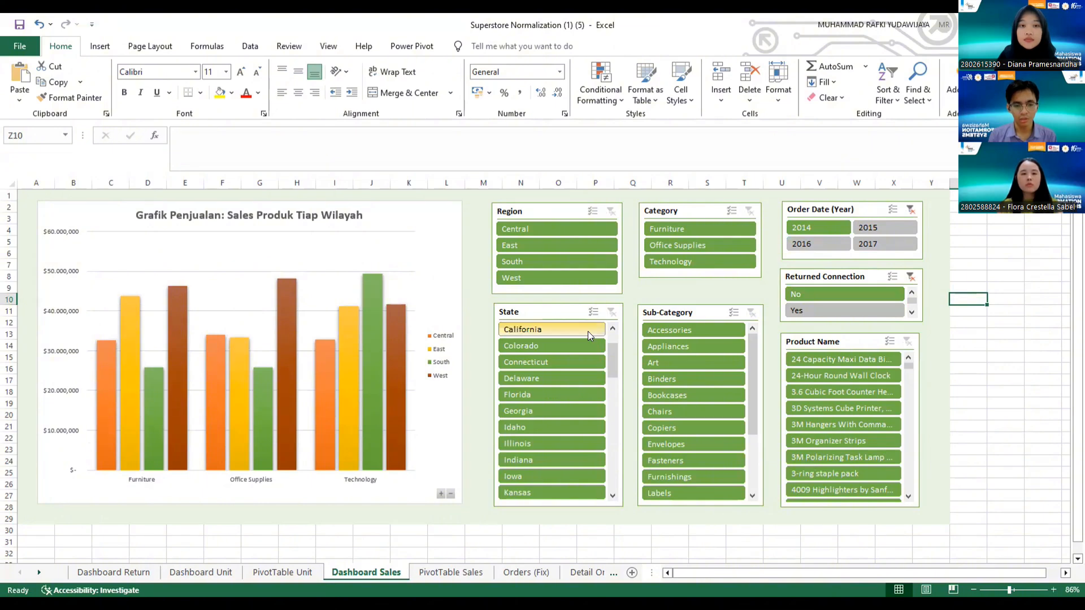
pyautogui.click(558, 245)
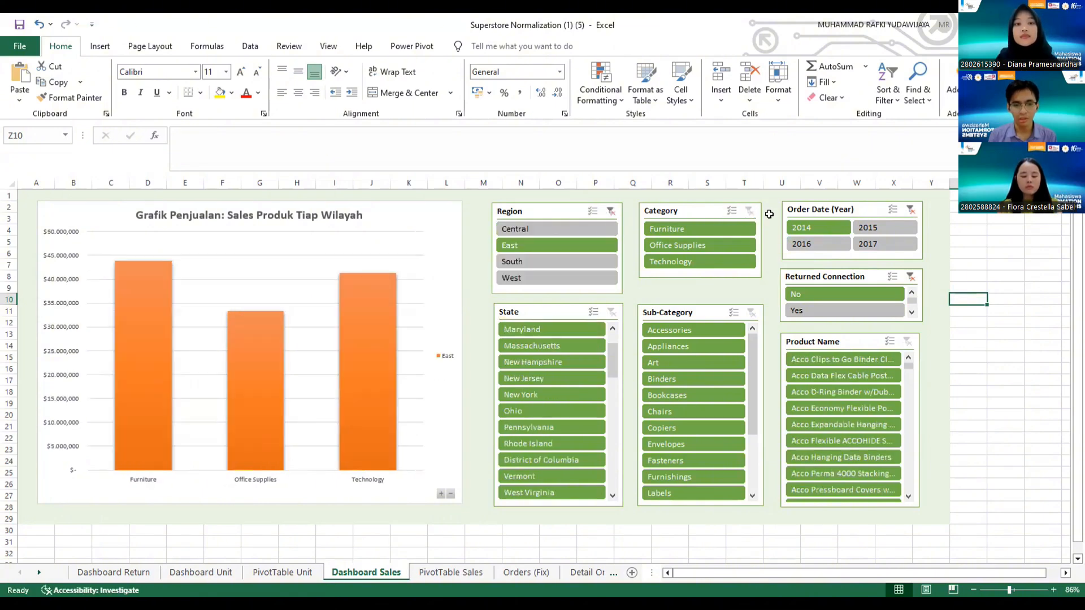
pyautogui.click(556, 390)
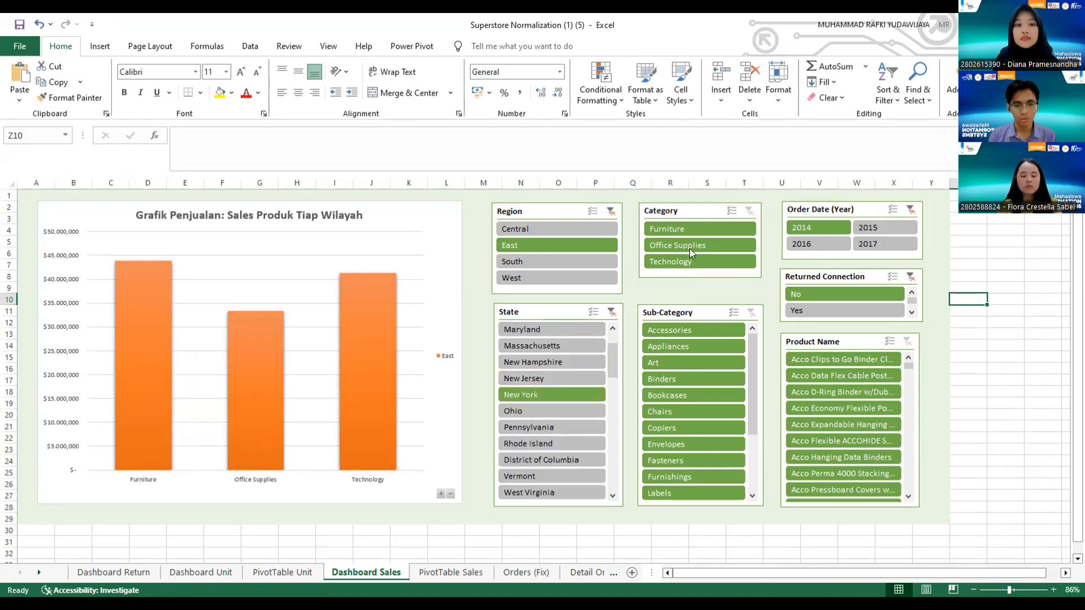
# - Narrow the sales chart to the Technology category and Accessories sub-category, and try filtering it by a single product name
pyautogui.click(680, 260)
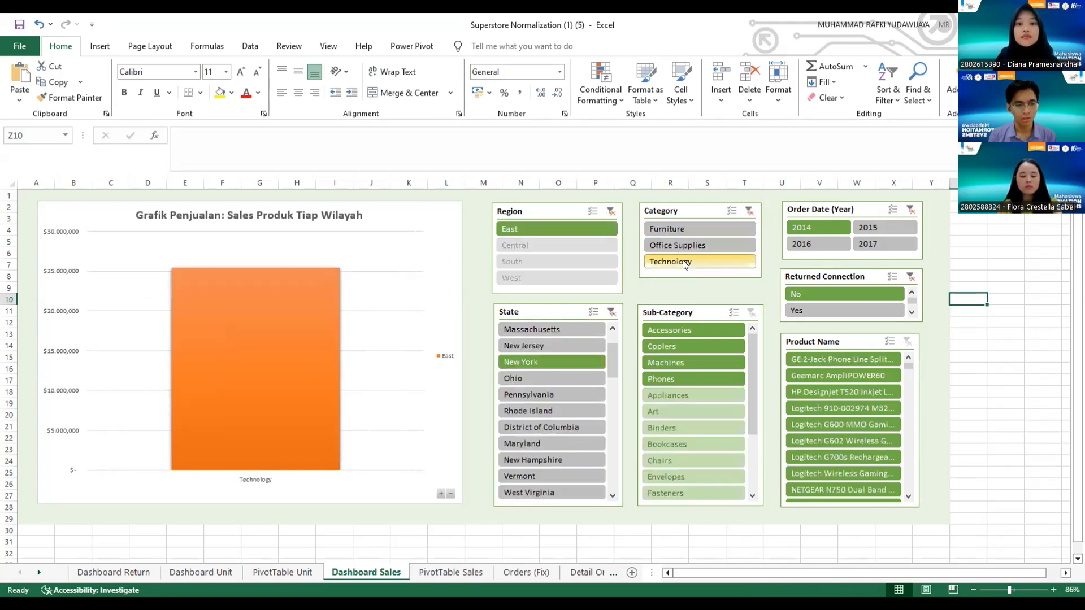
pyautogui.moveTo(299, 367)
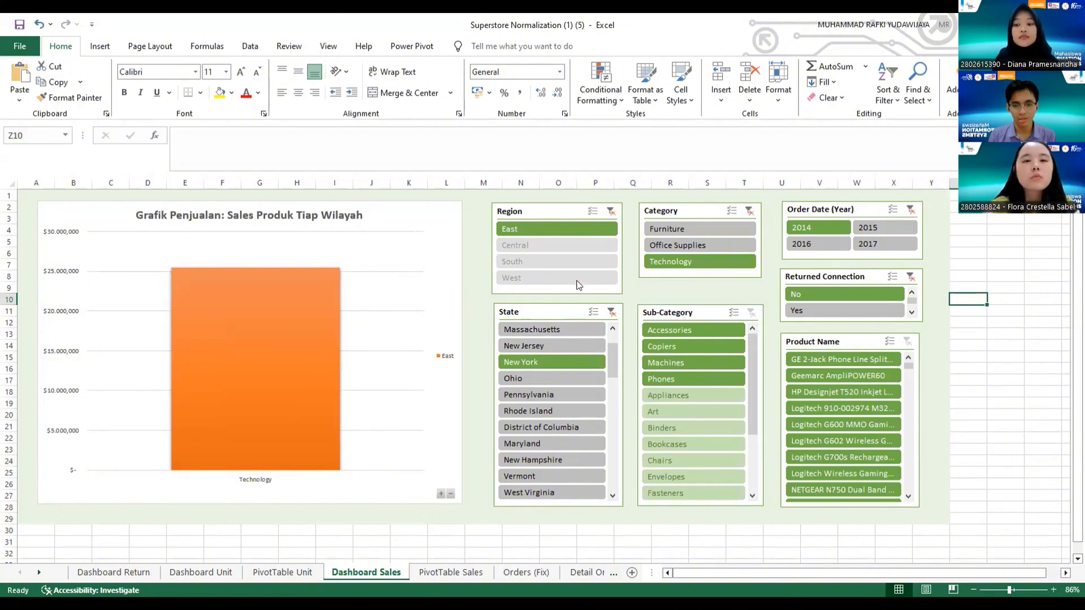
pyautogui.click(649, 330)
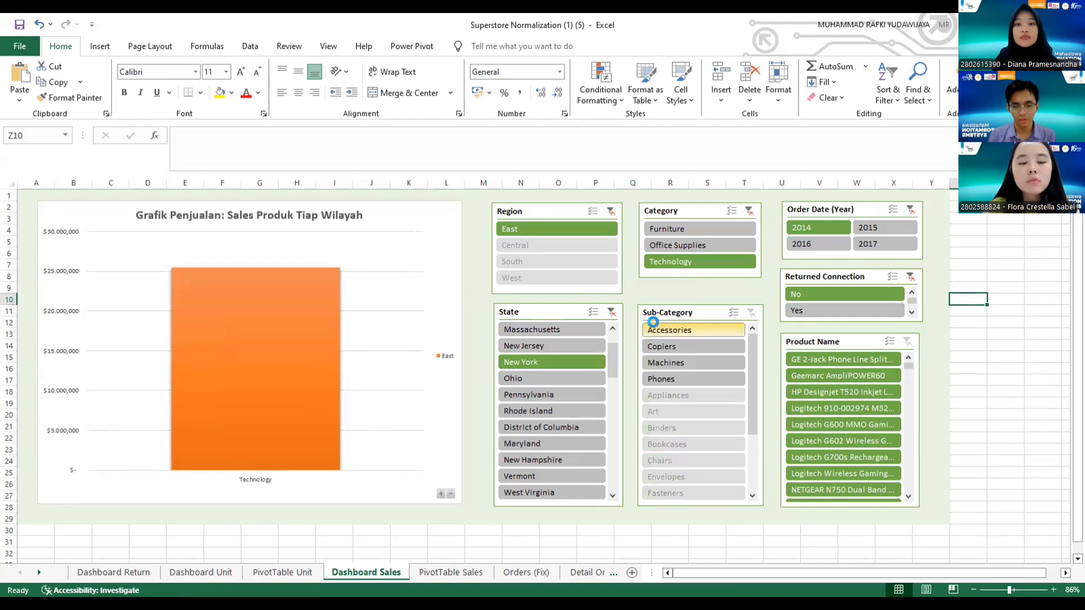
pyautogui.click(818, 371)
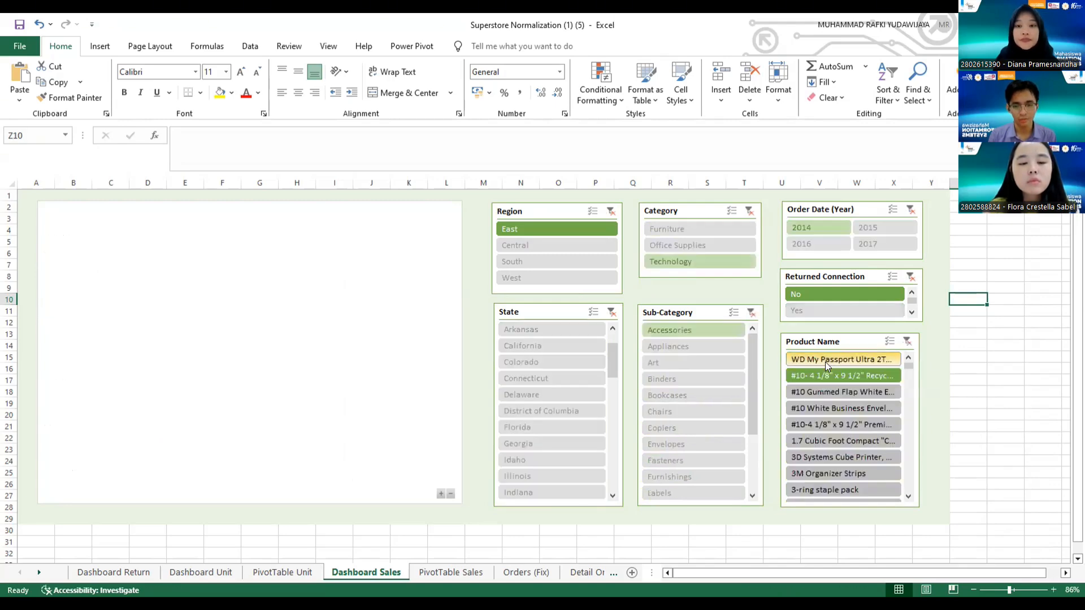
pyautogui.click(907, 342)
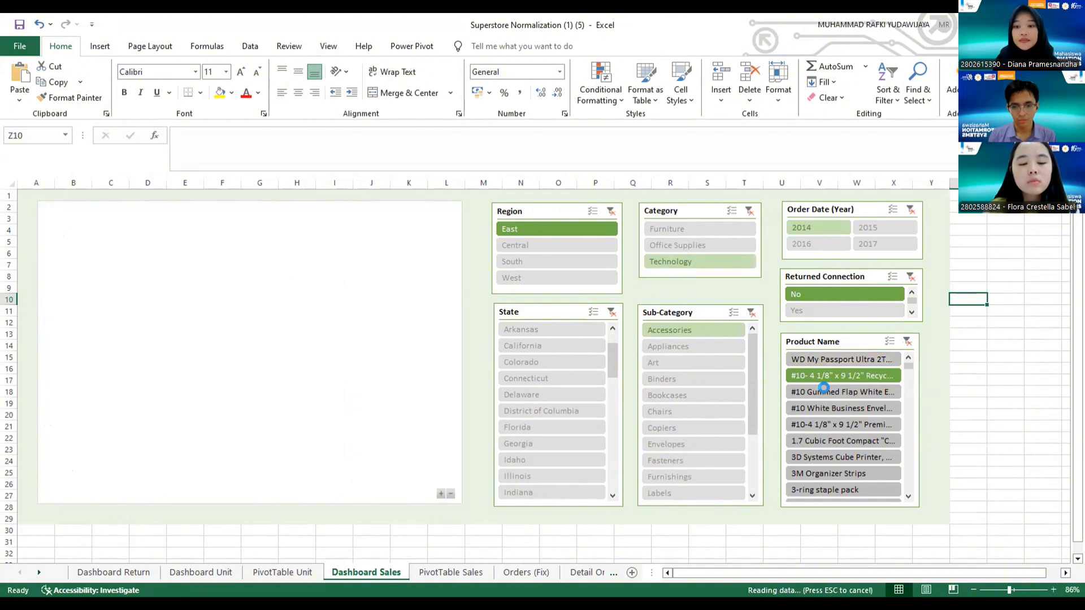